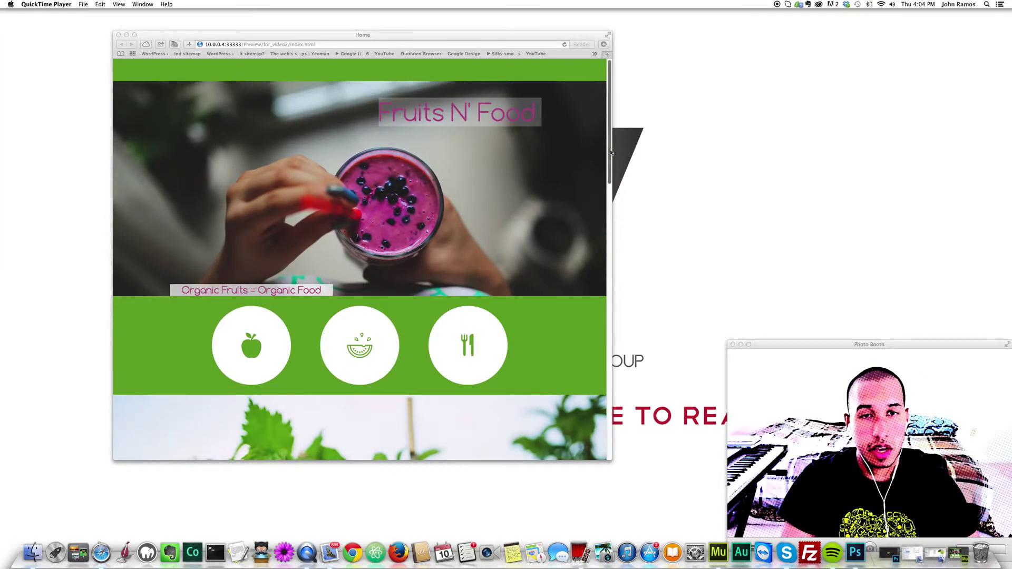
Switch from the browser preview to the Home page design in Adobe Muse
click(610, 118)
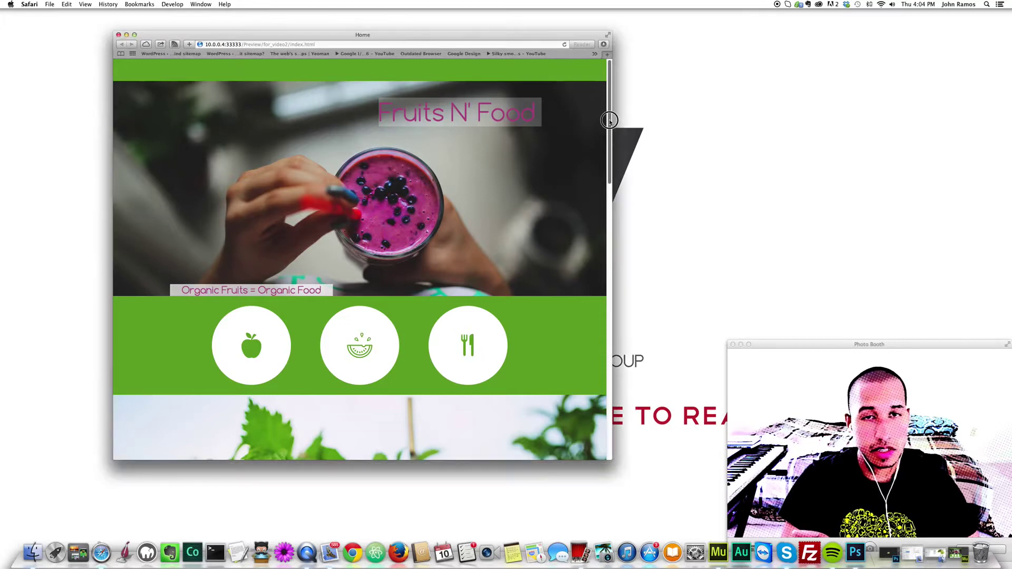
drag(610, 126, 595, 103)
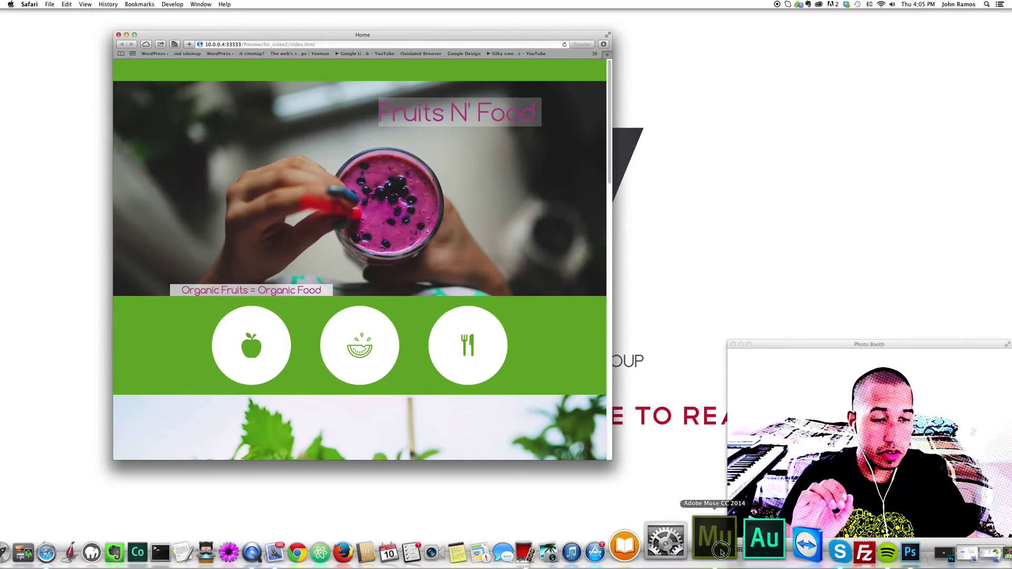
click(738, 548)
drag(752, 107, 753, 88)
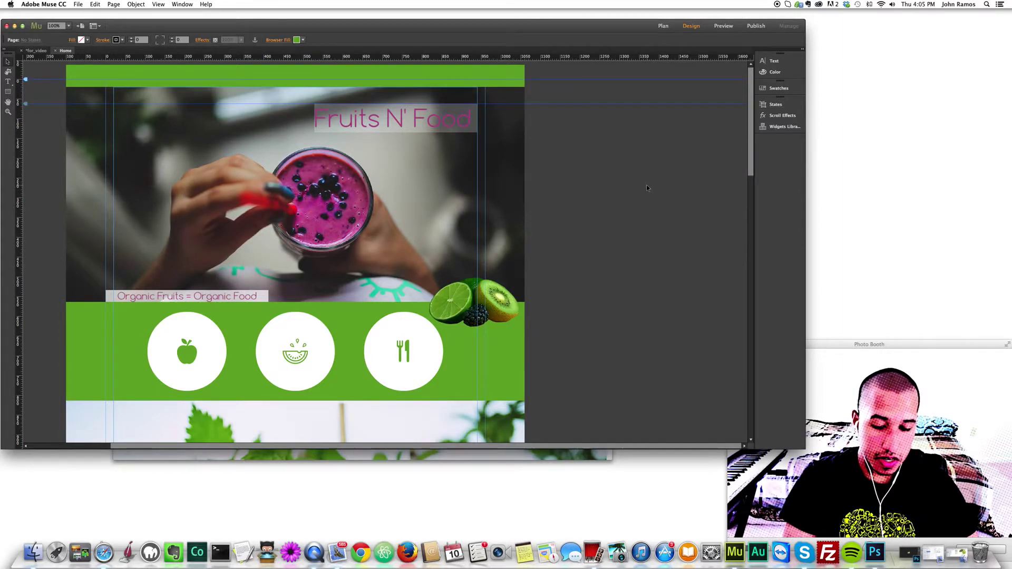
Preview the Home page in the browser, examine how the fruit images behave while scrolling, and close the preview
key(super+shift+e)
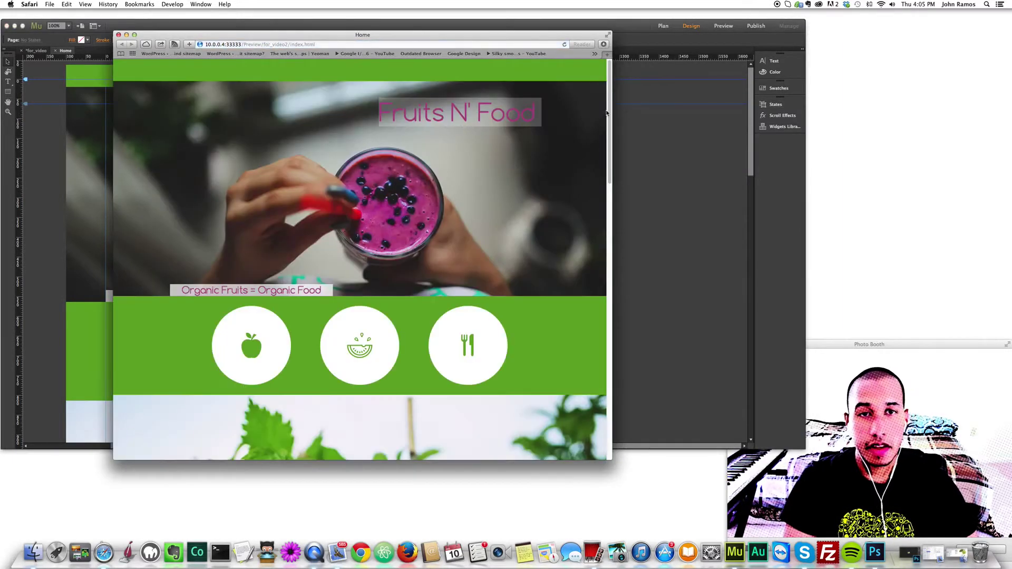
drag(610, 101, 590, 259)
scroll(590, 258, down, 15)
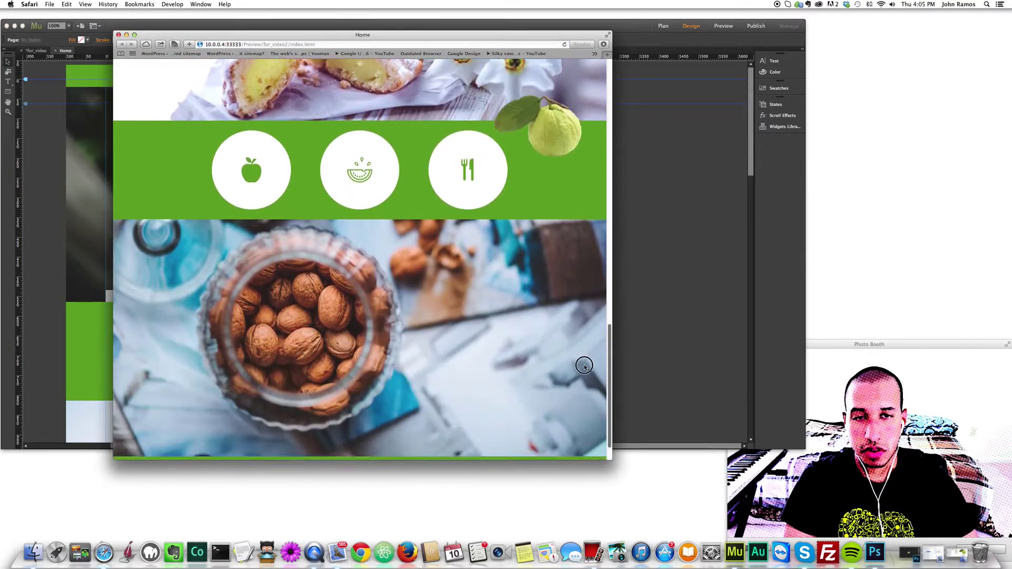
scroll(584, 392, up, 20)
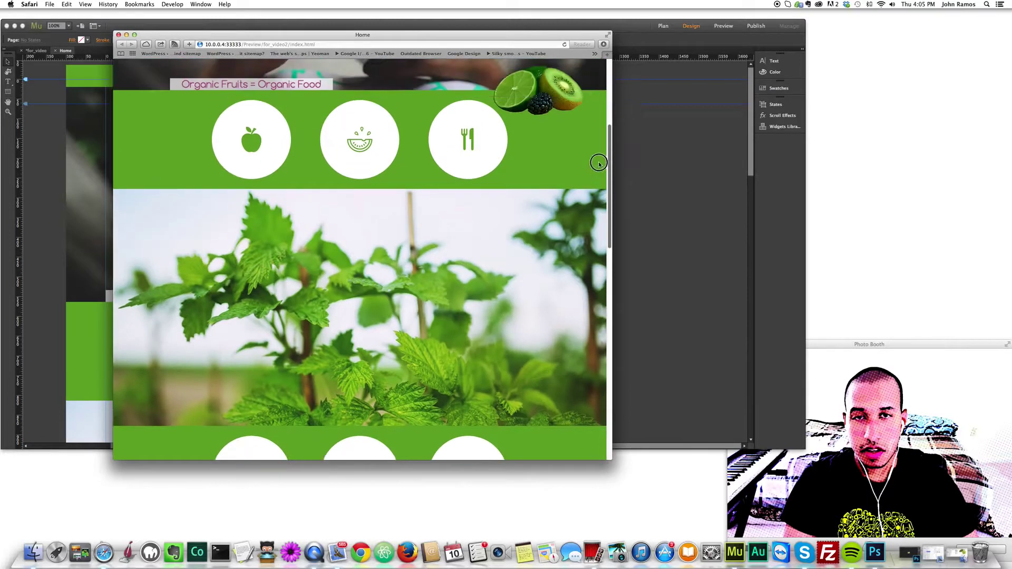
scroll(598, 117, up, 3)
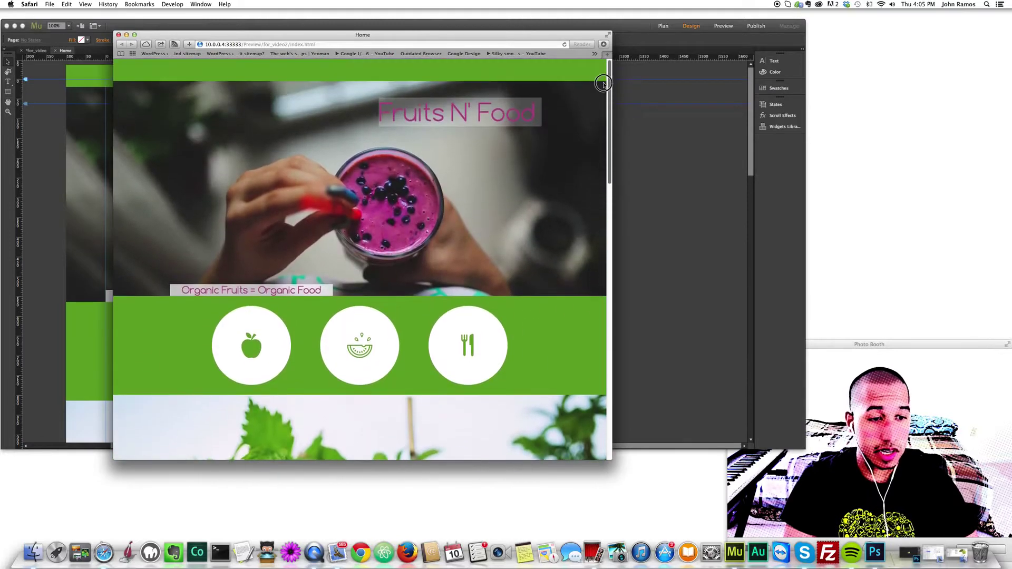
click(118, 35)
Delete the existing fruit images that overlap the green icon bands on the Home page
click(514, 316)
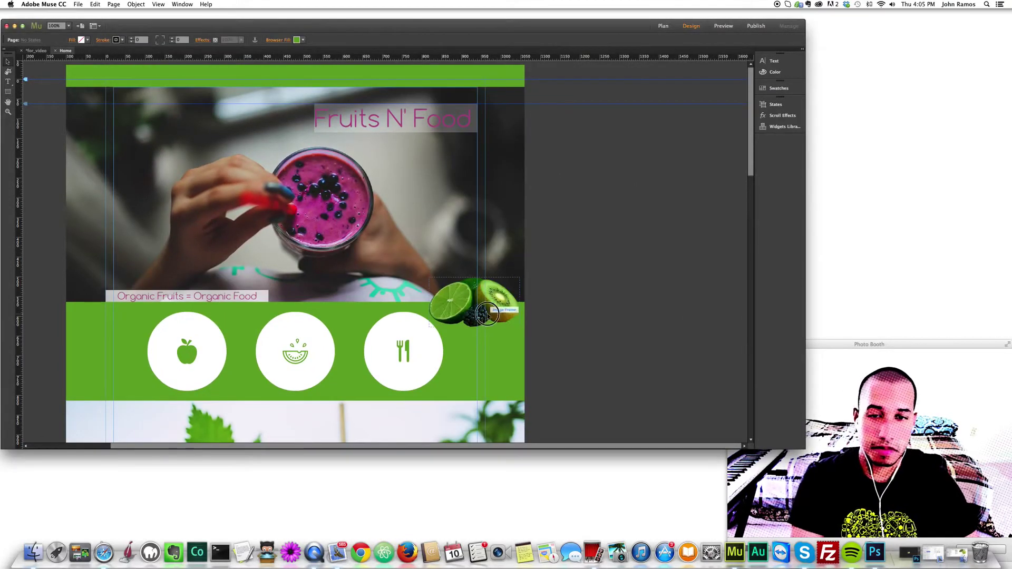
key(BackSpace)
scroll(514, 306, down, 9)
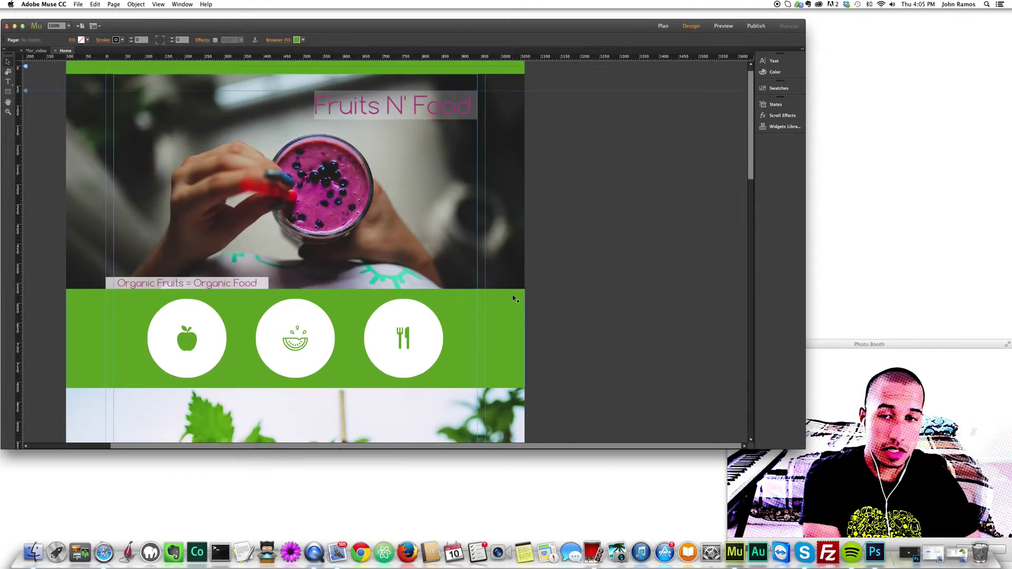
scroll(514, 299, down, 14)
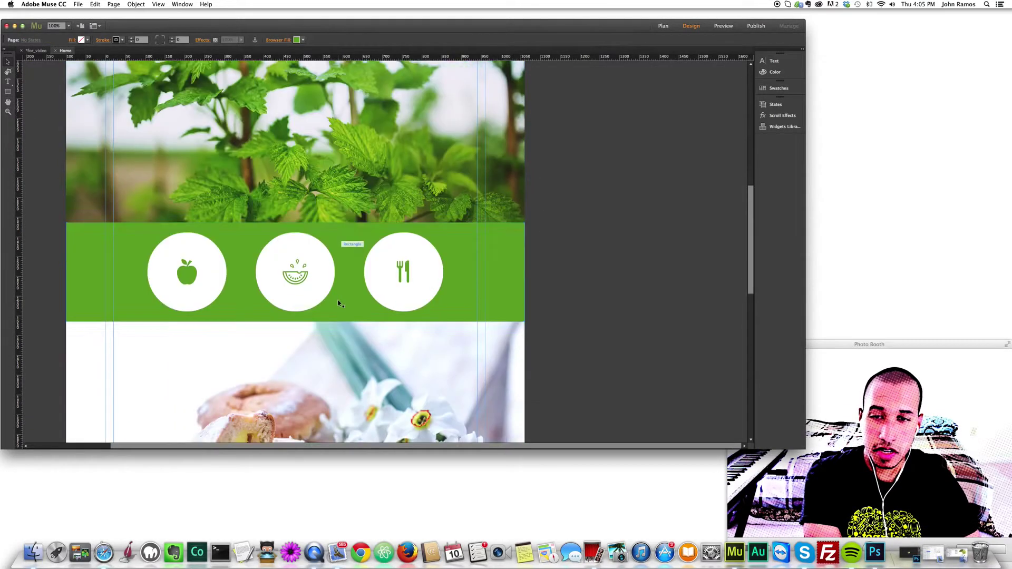
click(491, 369)
key(BackSpace)
scroll(604, 345, up, 18)
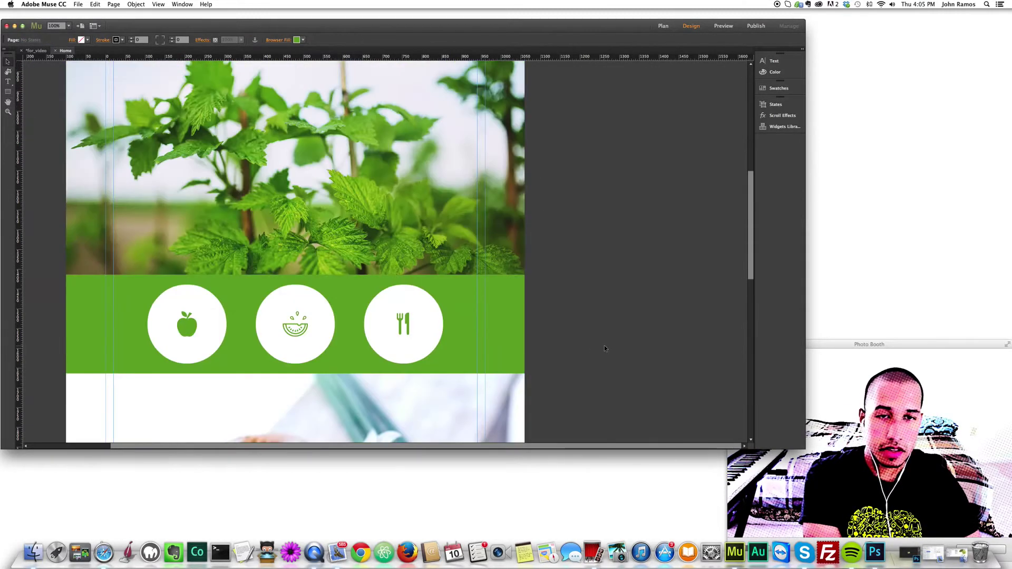
scroll(605, 348, up, 4)
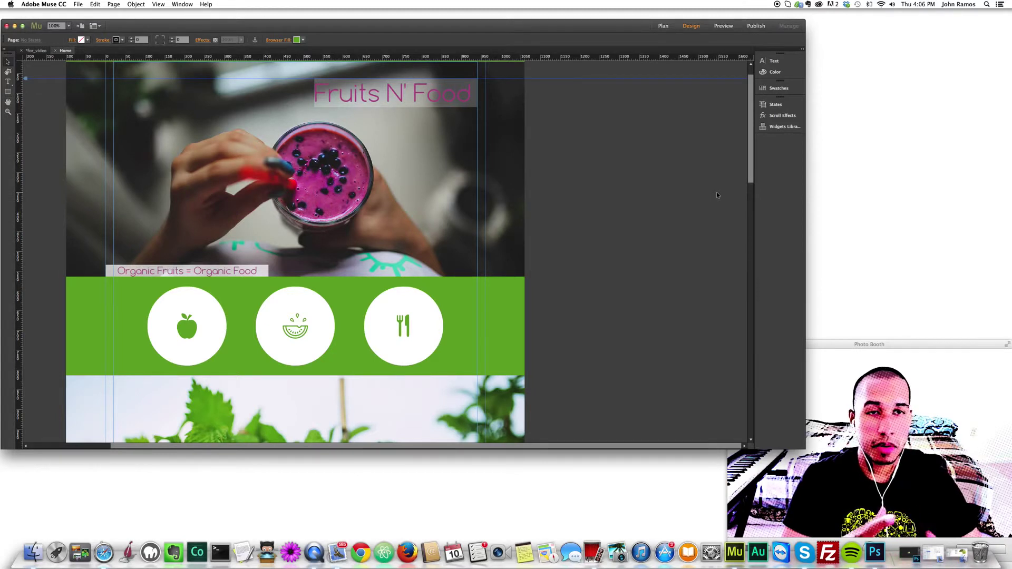
mouse_move(752, 138)
mouse_down()
mouse_move(753, 129)
mouse_move(747, 190)
mouse_move(752, 126)
mouse_up()
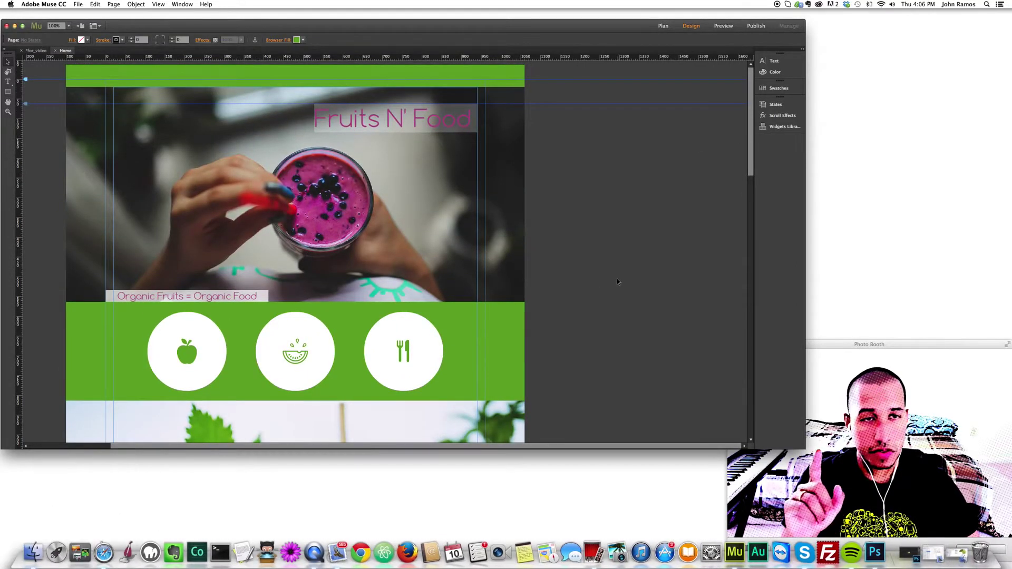
Place fruit02.png from the images folder in Finder over the right end of the first green band, at about X 826, Y 501
drag(749, 152, 749, 166)
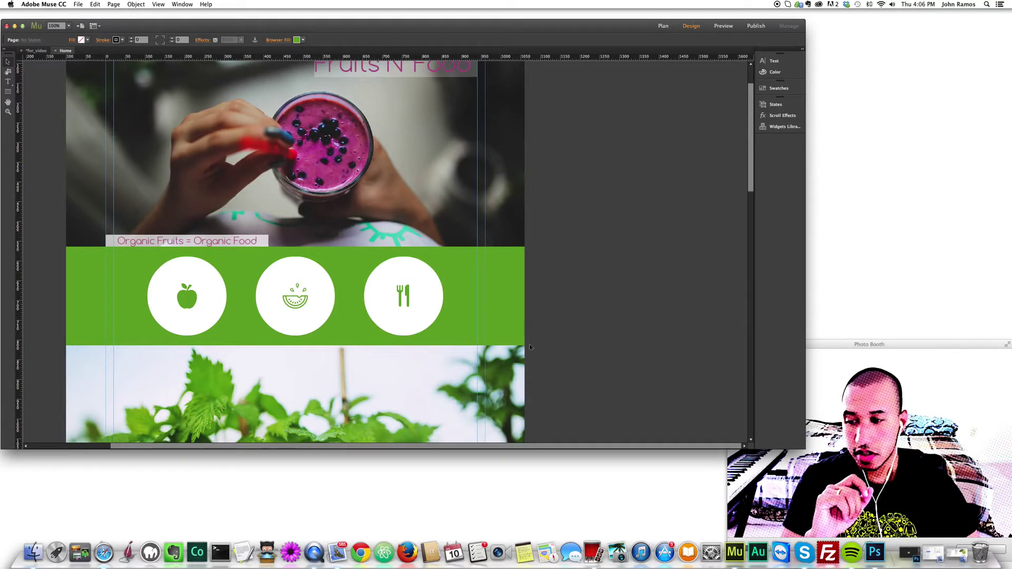
click(36, 551)
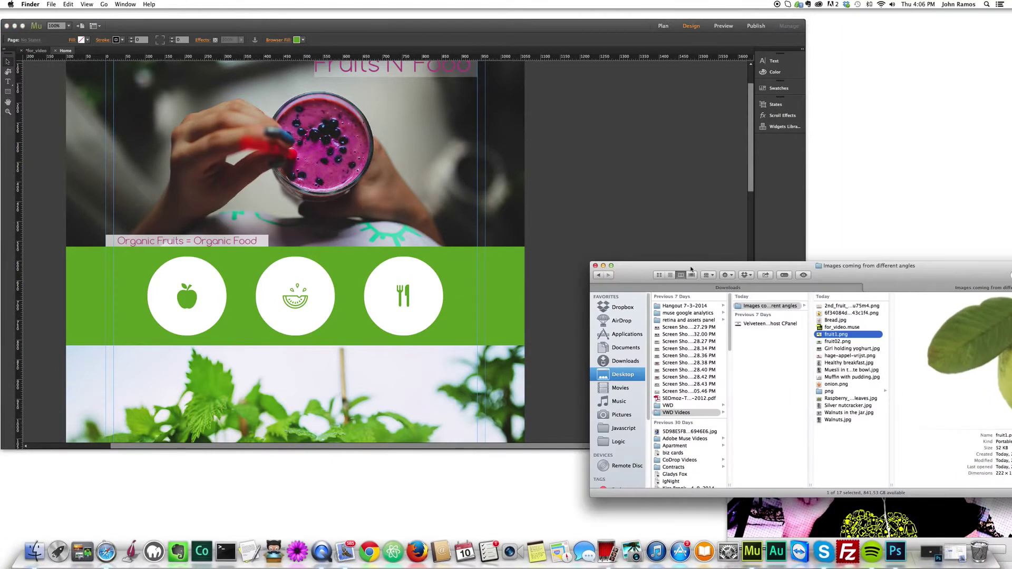
drag(817, 263, 903, 279)
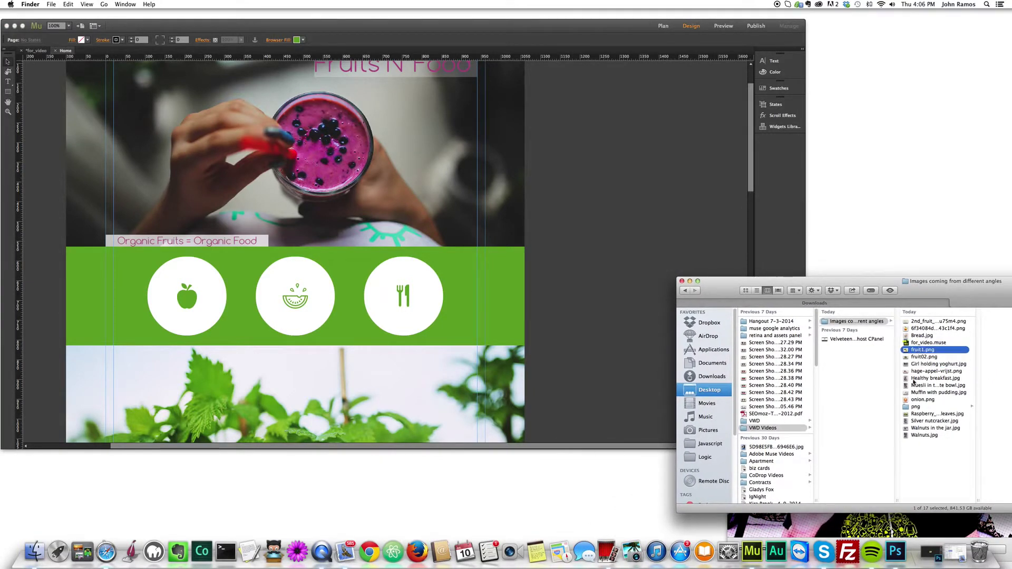
click(924, 357)
drag(924, 357, 501, 245)
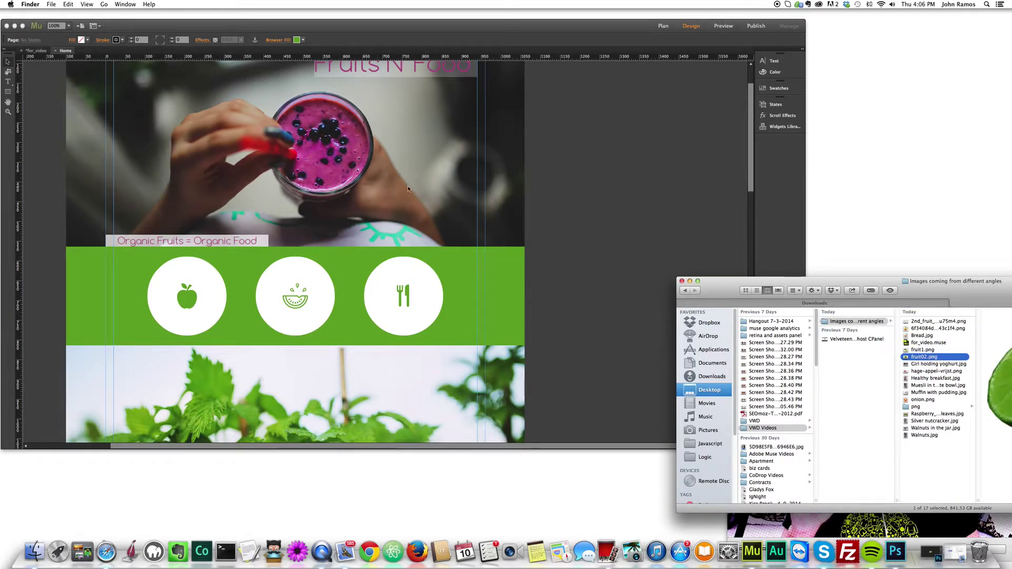
click(438, 213)
drag(691, 348, 488, 248)
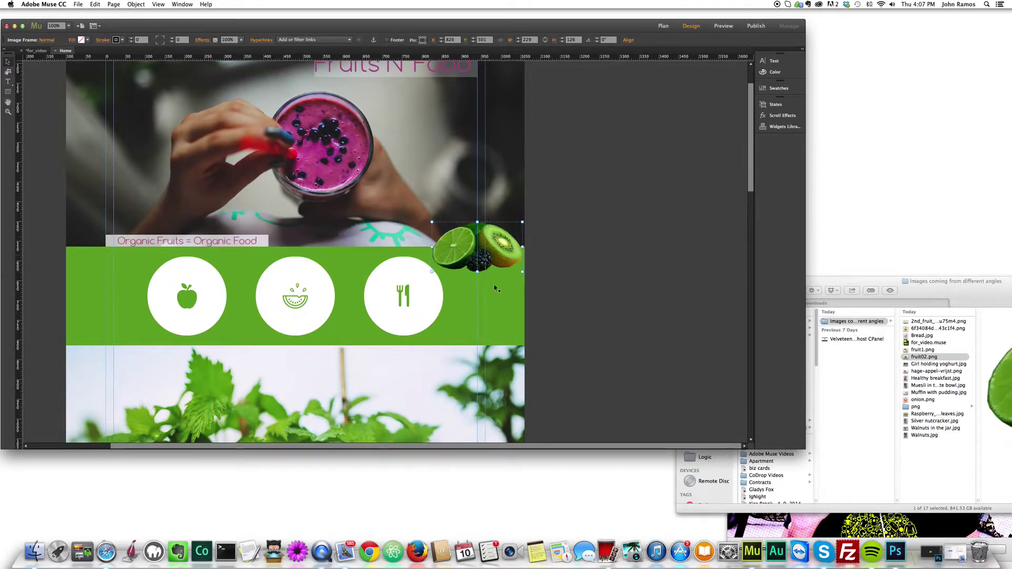
Place hage-appel-vrijst.png over the left end of the second green band, about 254 by 139 px, flush with the page edge
scroll(494, 313, down, 3)
scroll(493, 315, down, 2)
click(931, 357)
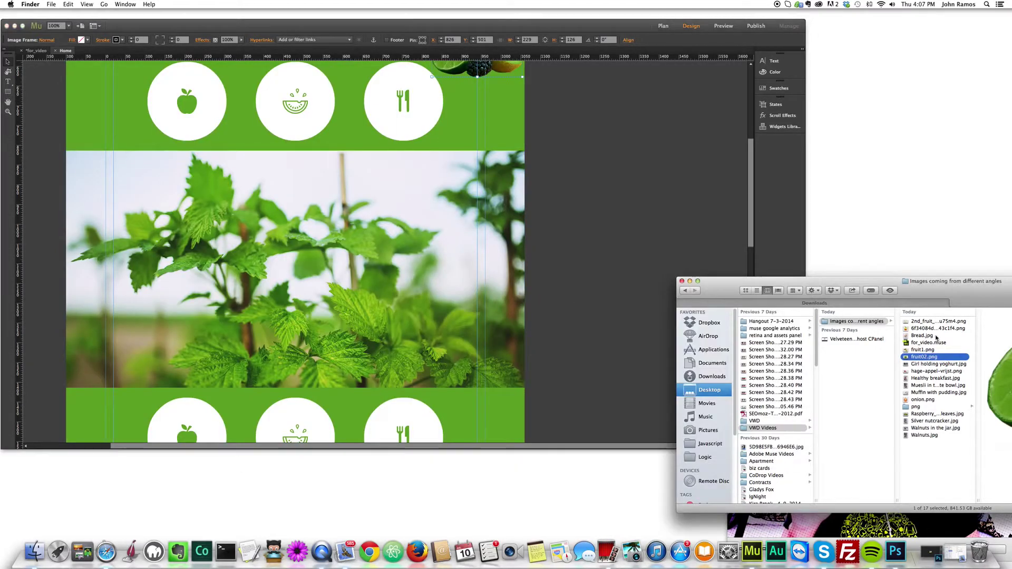
click(929, 370)
drag(903, 290, 727, 287)
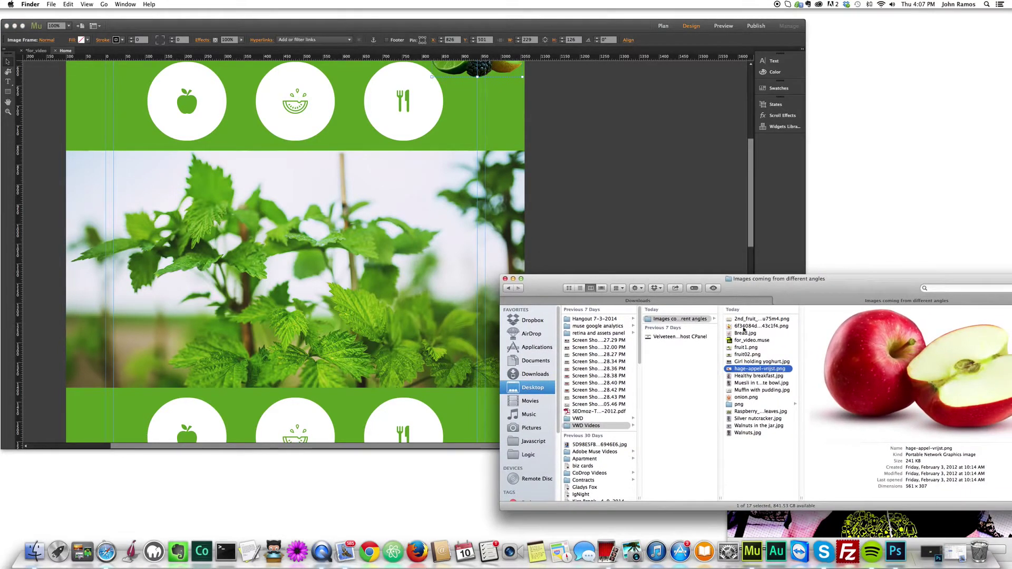
drag(745, 370, 134, 383)
scroll(134, 384, down, 5)
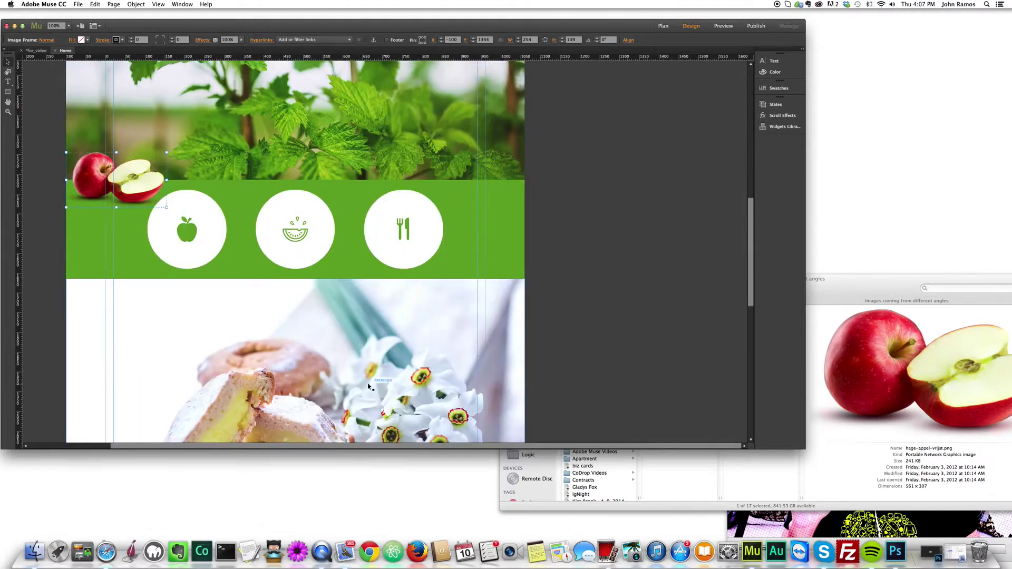
drag(122, 180, 122, 175)
Place fruit1.png over the right end of the third green band, overlapping its upper edge, at about X 811, Y 2199
scroll(468, 334, down, 2)
click(947, 406)
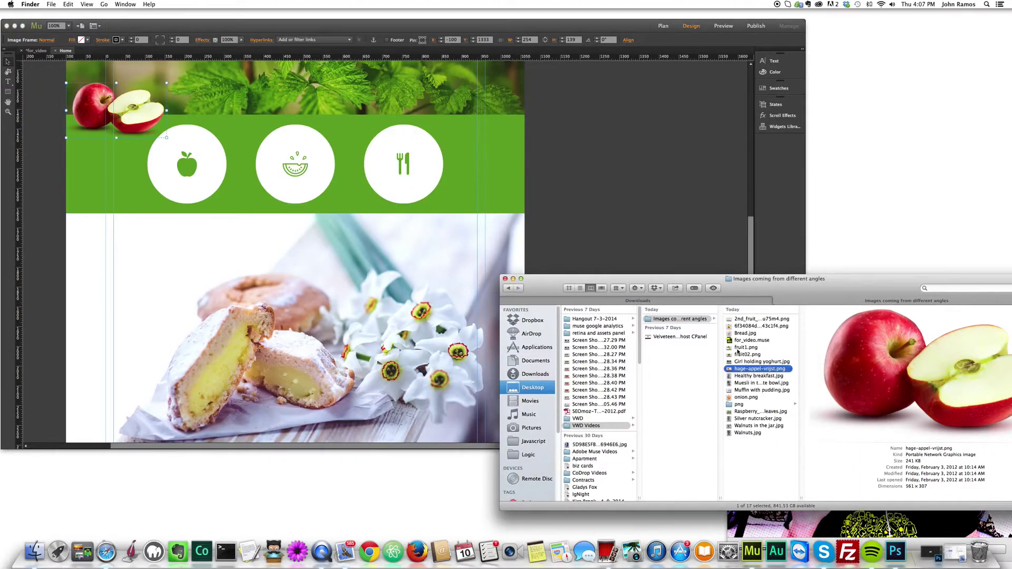
click(746, 419)
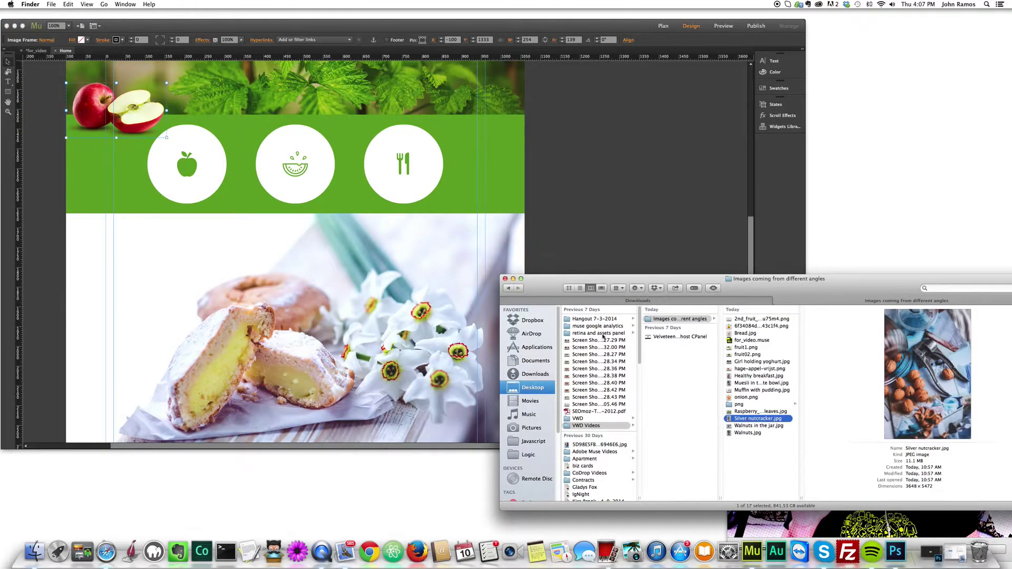
click(698, 154)
scroll(678, 188, down, 10)
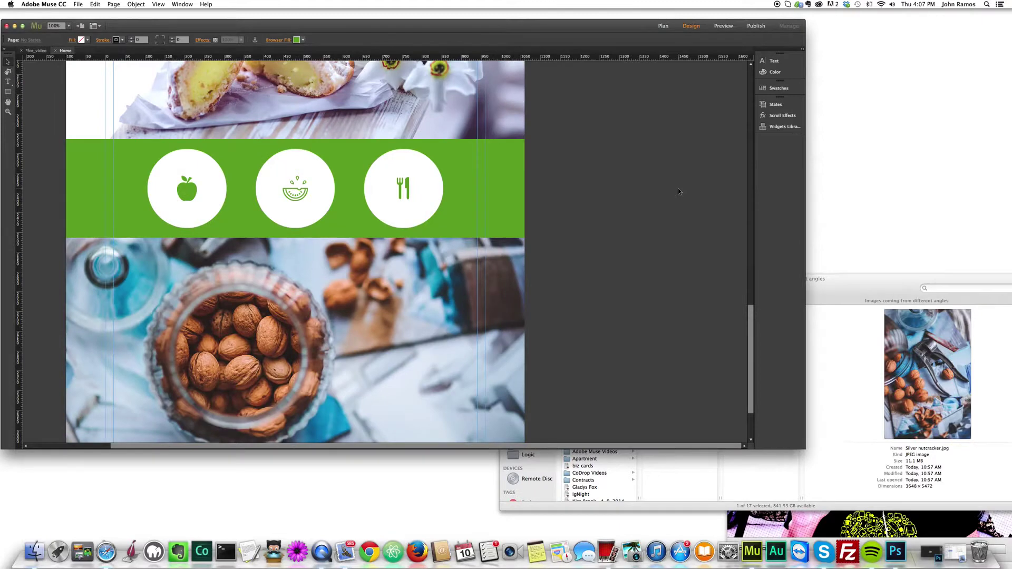
click(894, 275)
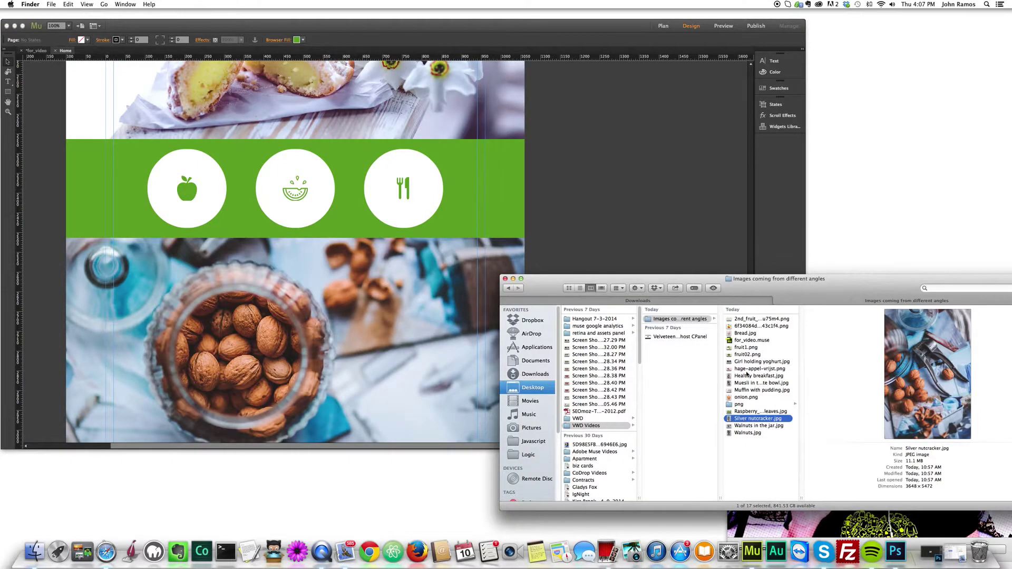
click(743, 349)
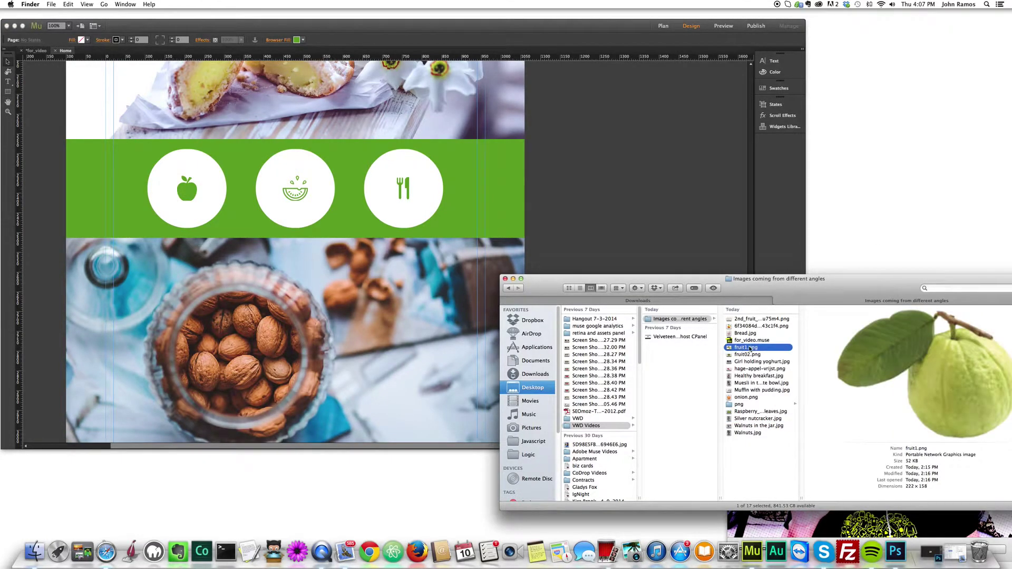
drag(749, 349, 458, 203)
drag(519, 239, 487, 144)
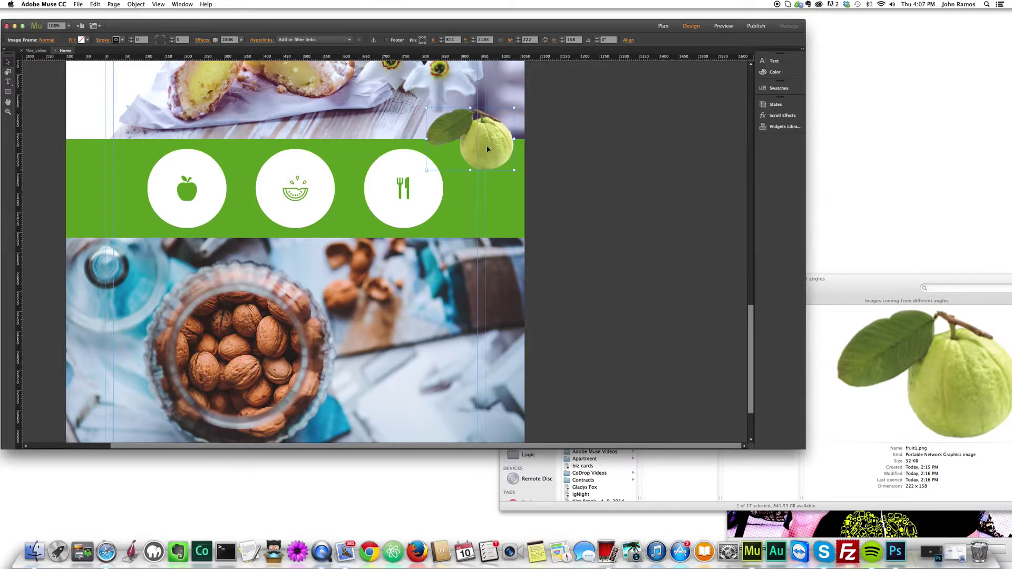
scroll(487, 158, up, 3)
drag(488, 219, 489, 227)
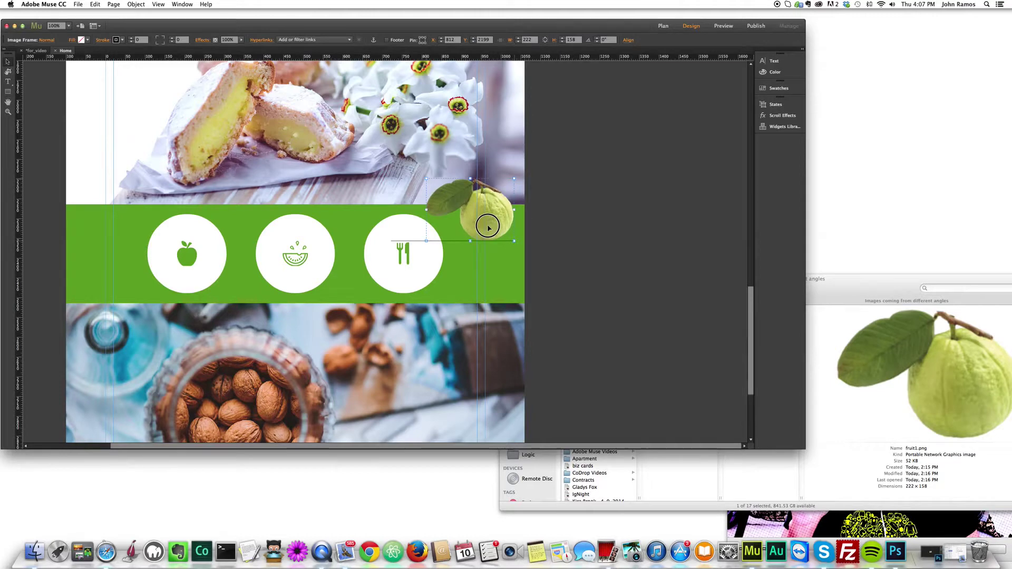
Minimize the Finder window and preview the Home page in the browser to check the placed fruit images
scroll(489, 229, up, 15)
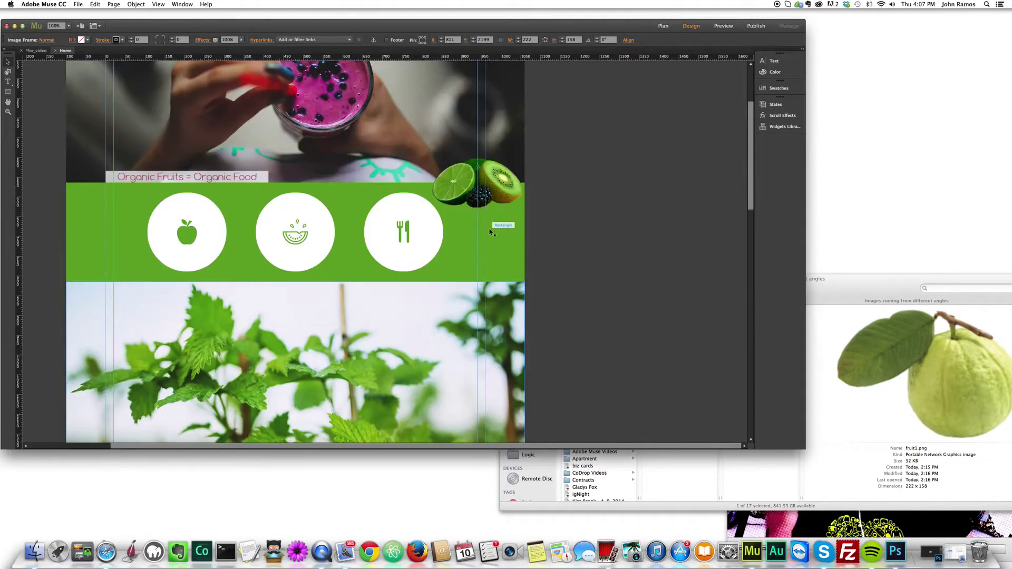
scroll(638, 253, up, 3)
click(811, 293)
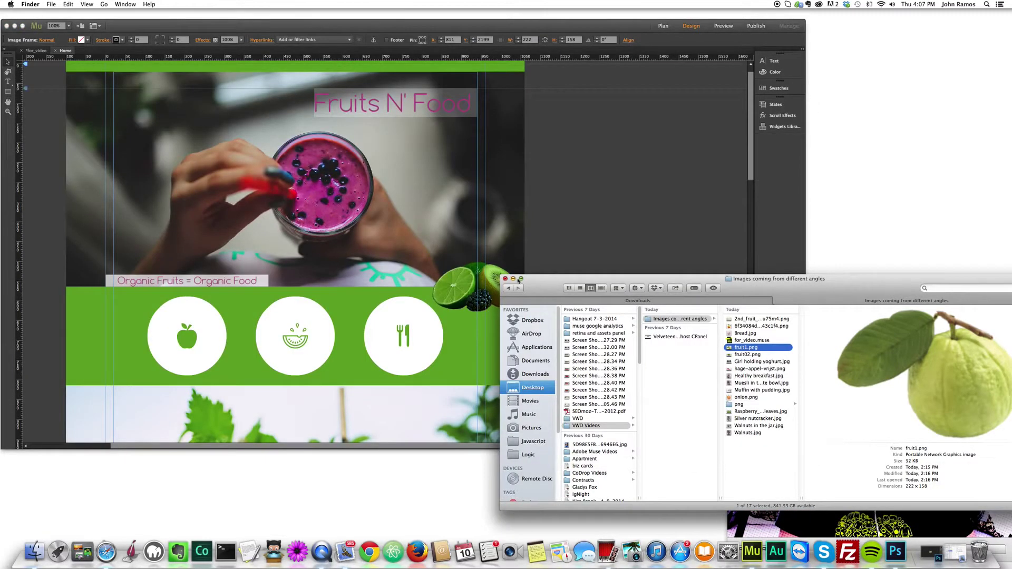
click(514, 279)
click(592, 192)
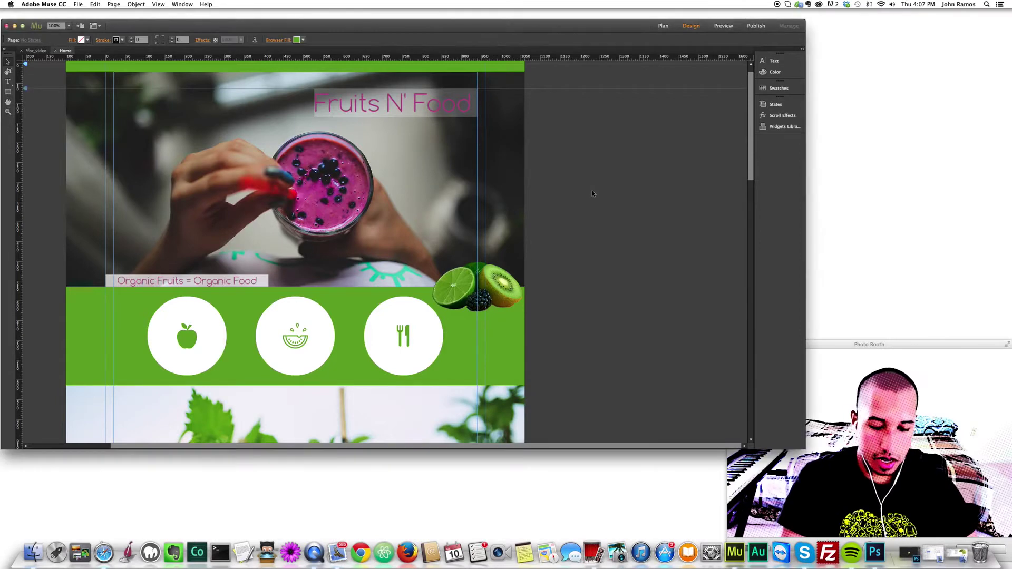
key(super+alt+e)
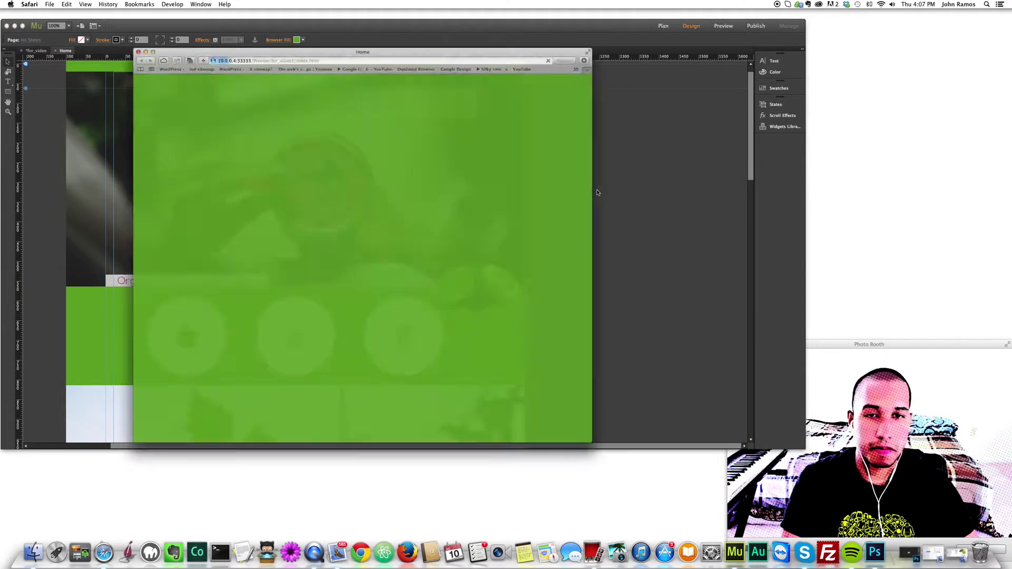
drag(607, 114, 601, 190)
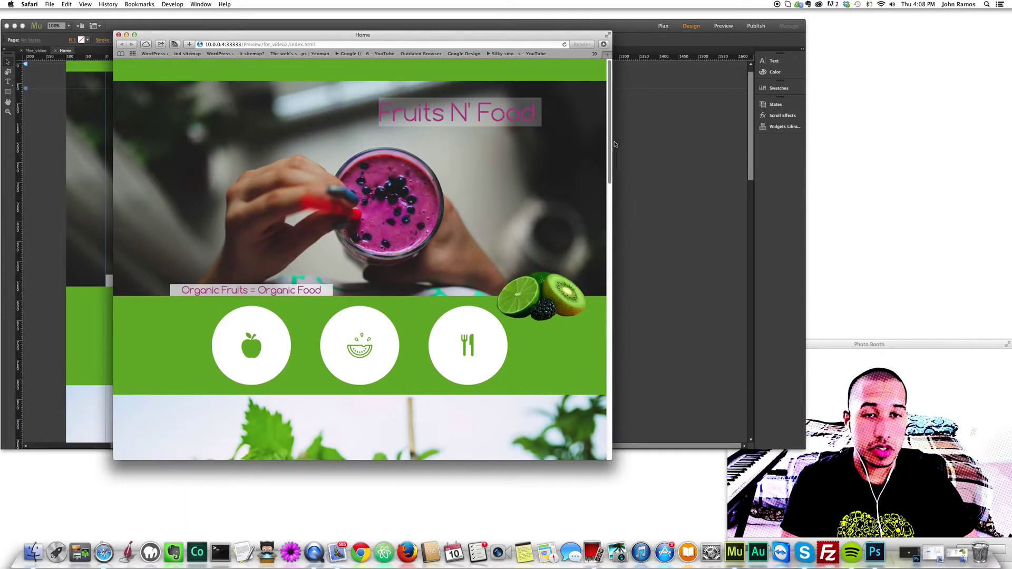
Enable the Motion scroll effect on the lime and kiwi image in Adobe Muse and move its key position up to 135 px
click(656, 246)
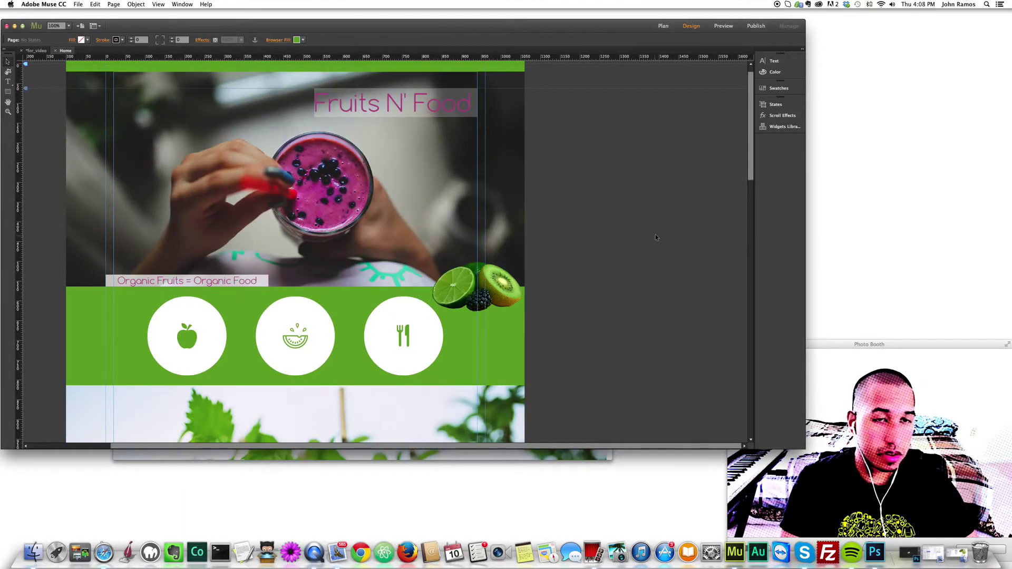
scroll(653, 232, up, 2)
click(482, 306)
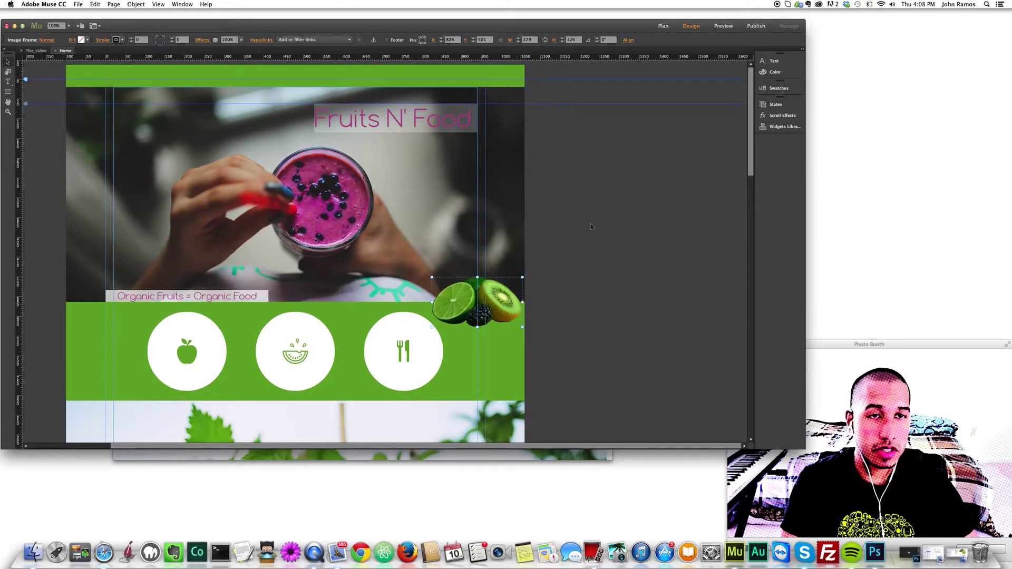
click(772, 117)
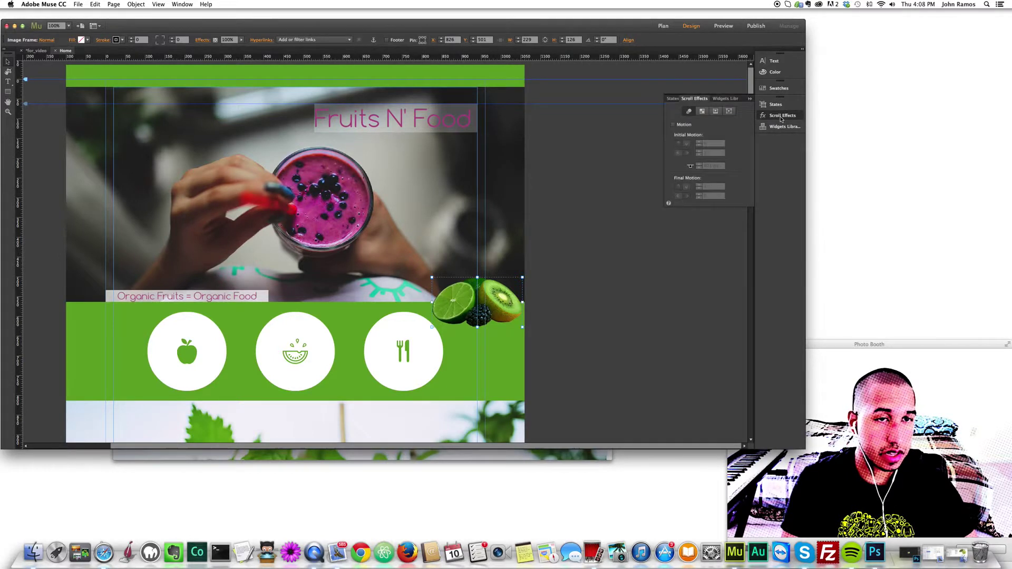
click(672, 126)
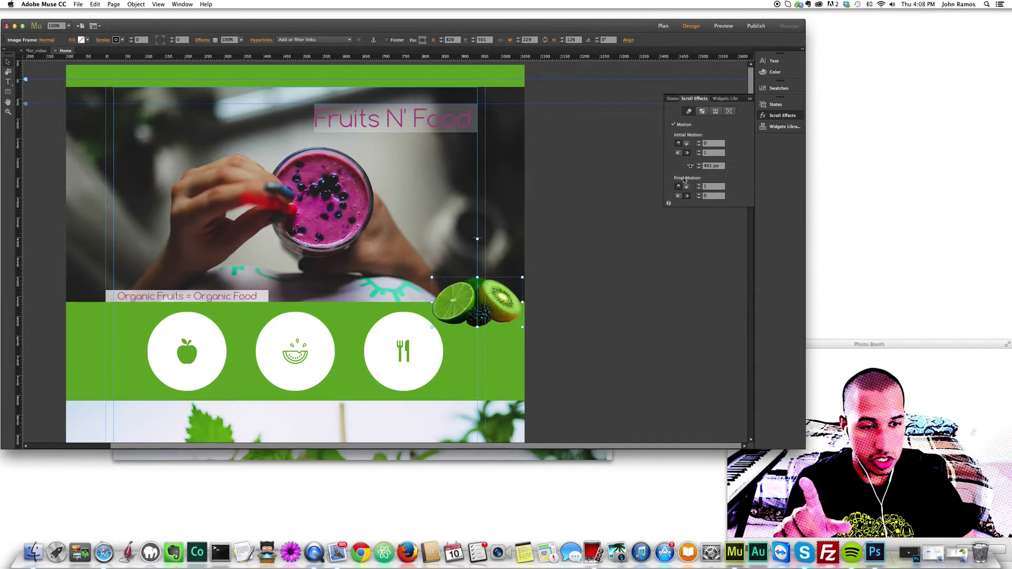
drag(477, 237, 477, 134)
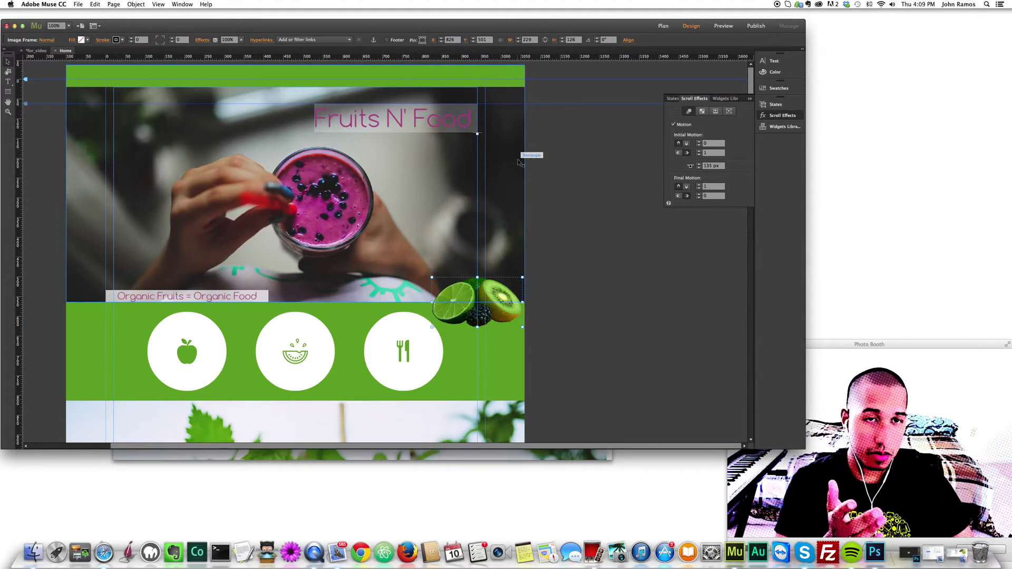
click(679, 145)
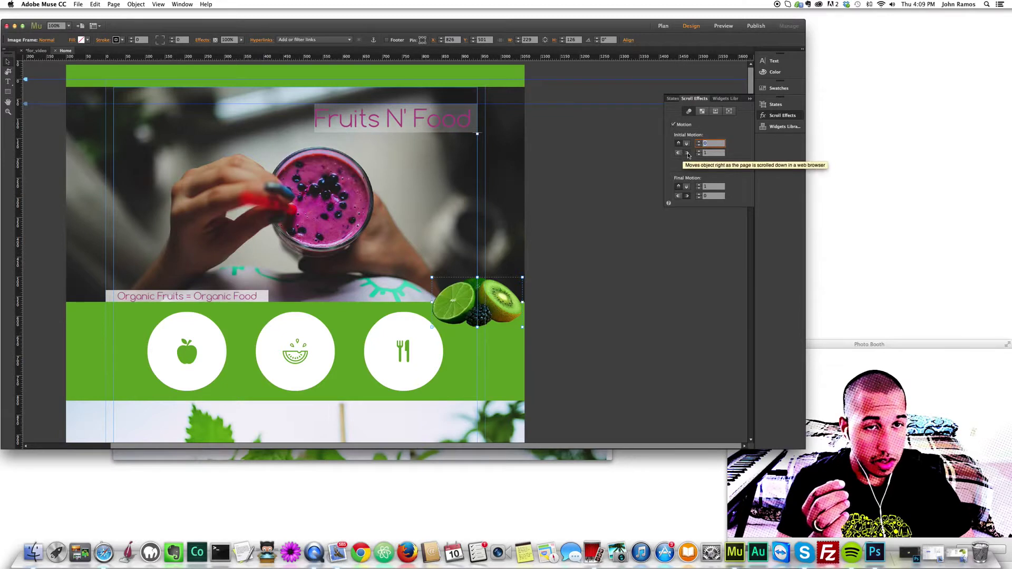
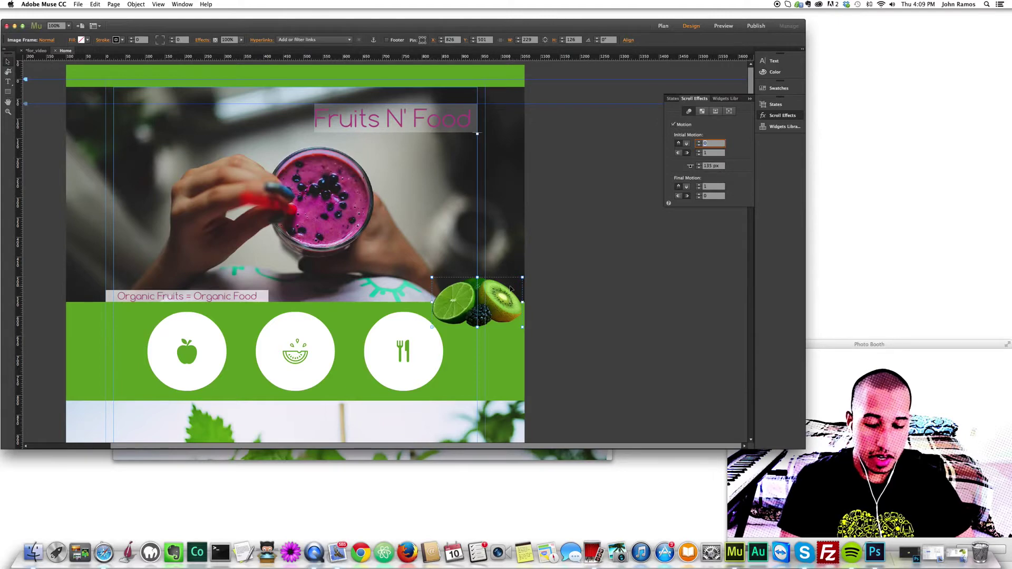
Preview the Home page in the browser and scroll around the first green band to examine the lime and kiwi image's motion
key(super+shift+e)
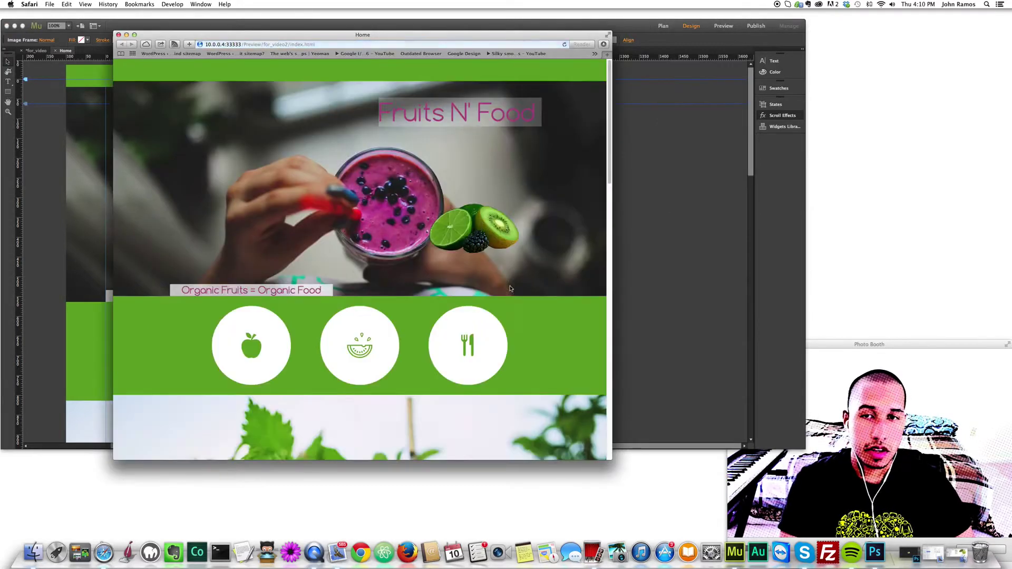
drag(609, 156, 606, 132)
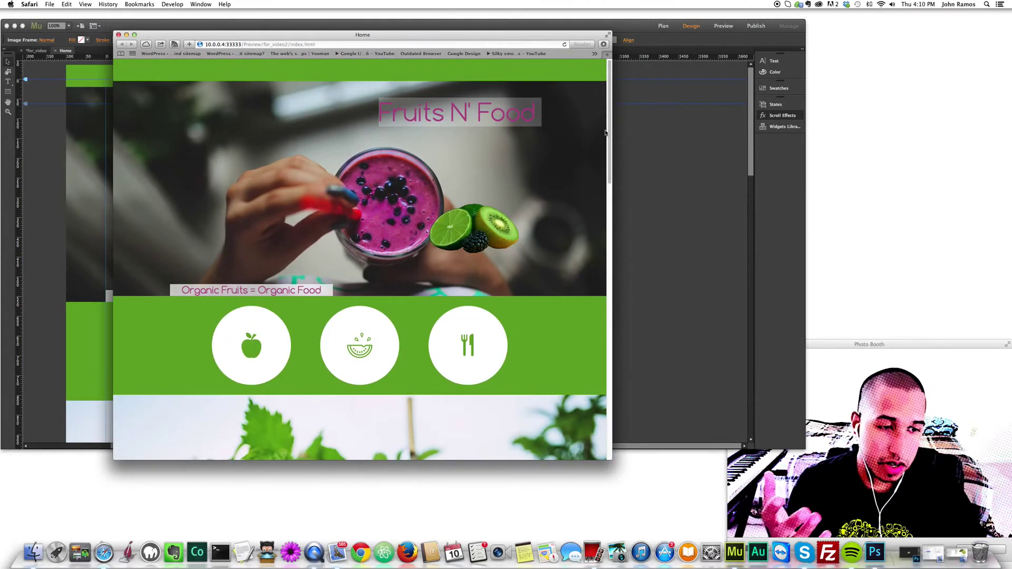
drag(607, 132, 605, 108)
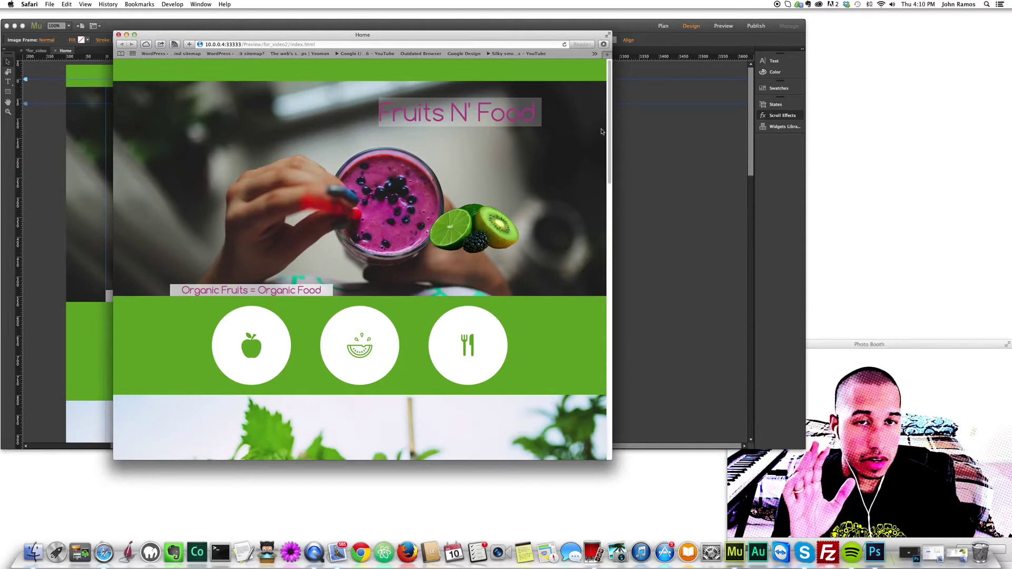
mouse_move(608, 132)
mouse_down()
mouse_move(609, 150)
mouse_move(609, 114)
mouse_move(610, 151)
mouse_move(603, 115)
mouse_up()
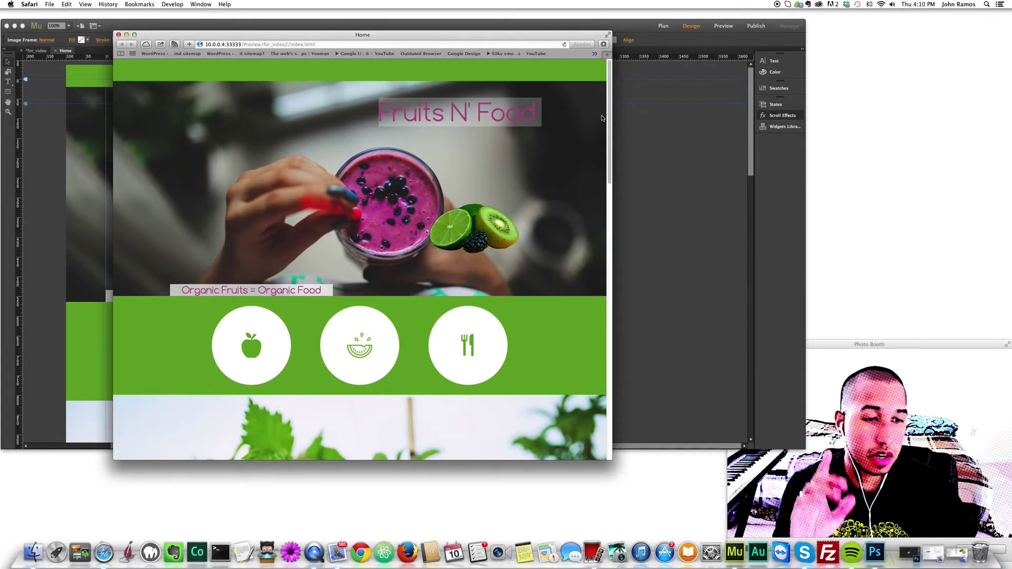
mouse_move(608, 107)
mouse_down()
mouse_move(594, 388)
mouse_move(596, 101)
mouse_up()
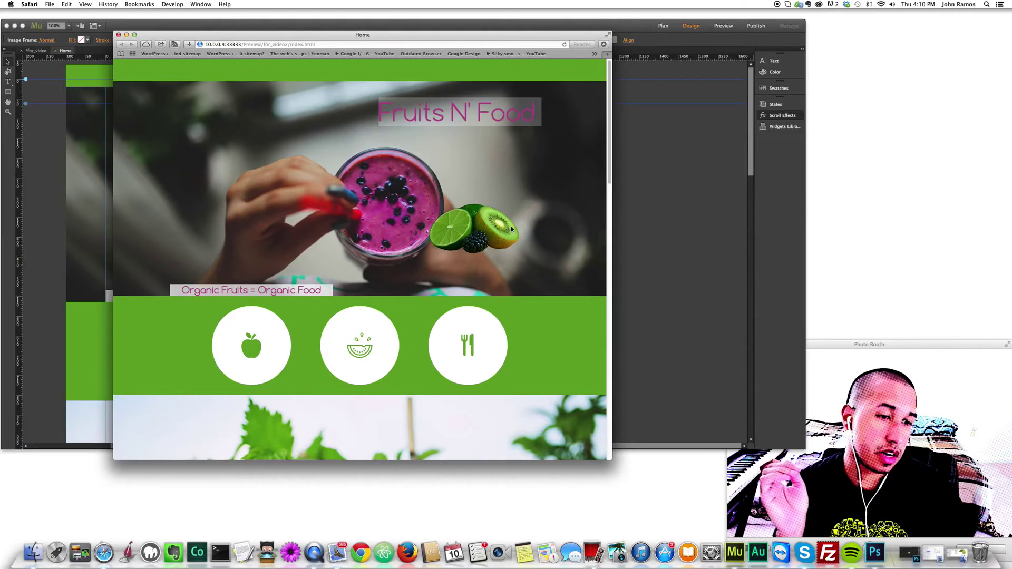
click(610, 145)
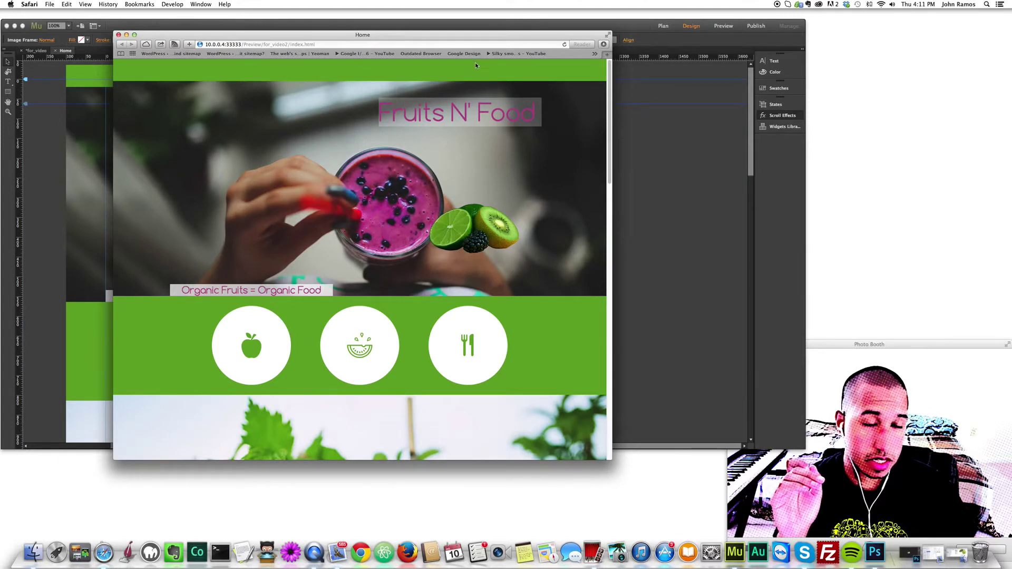
mouse_move(610, 106)
mouse_down()
mouse_move(610, 116)
mouse_move(606, 96)
mouse_up()
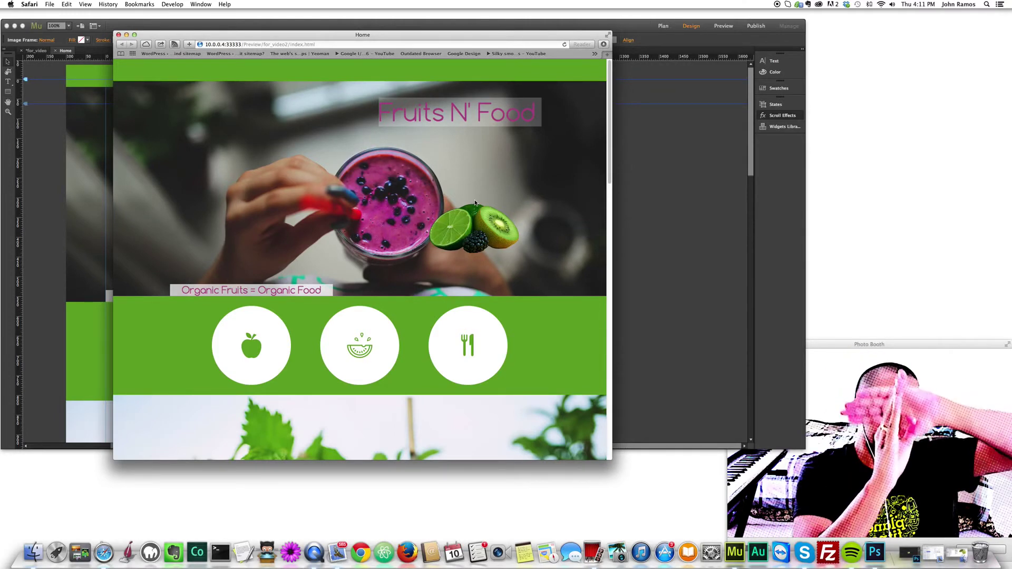
scroll(446, 225, down, 3)
scroll(449, 219, down, 2)
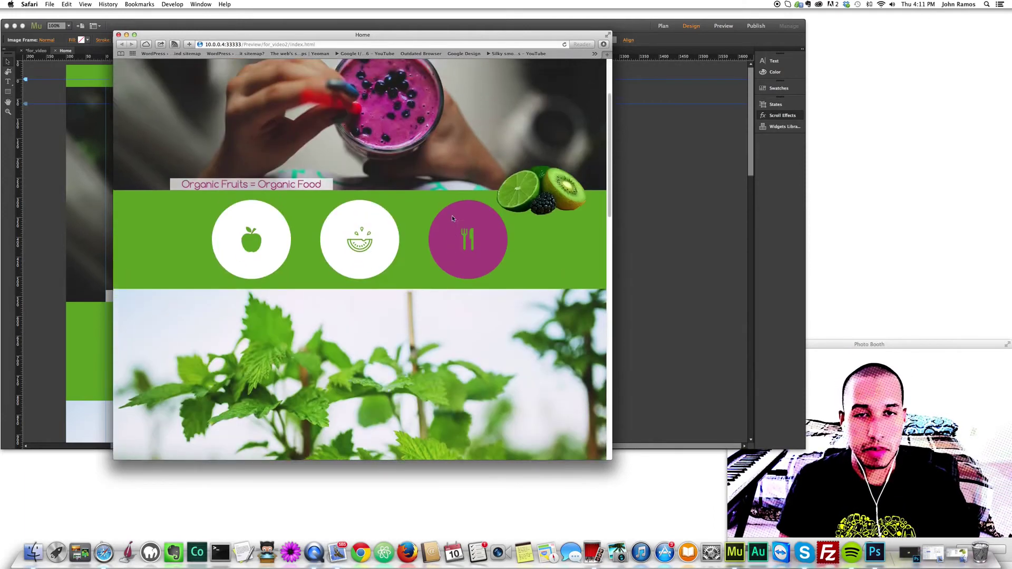
scroll(453, 215, up, 4)
scroll(463, 217, down, 3)
drag(606, 124, 606, 92)
scroll(605, 191, down, 3)
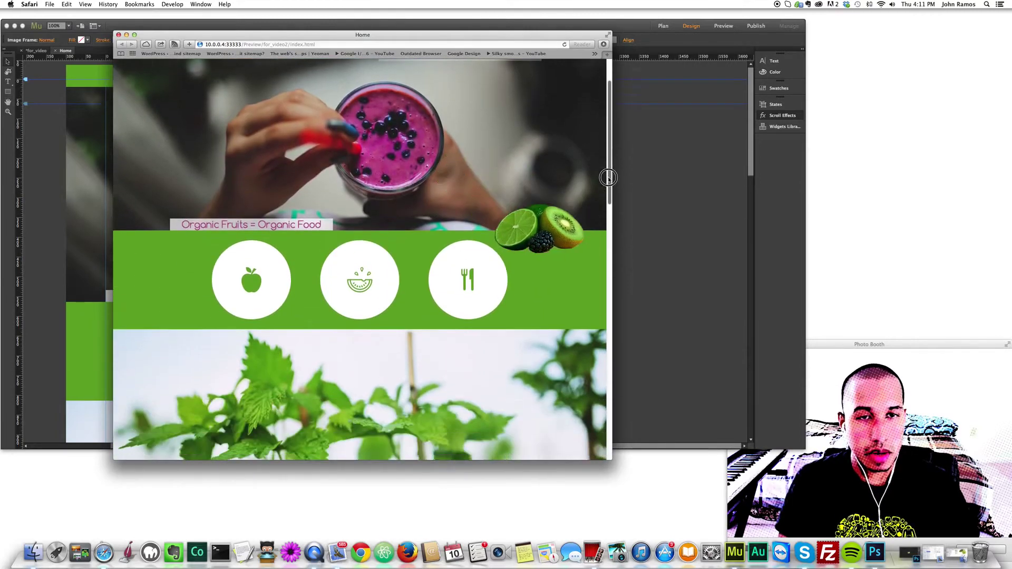
scroll(607, 170, down, 1)
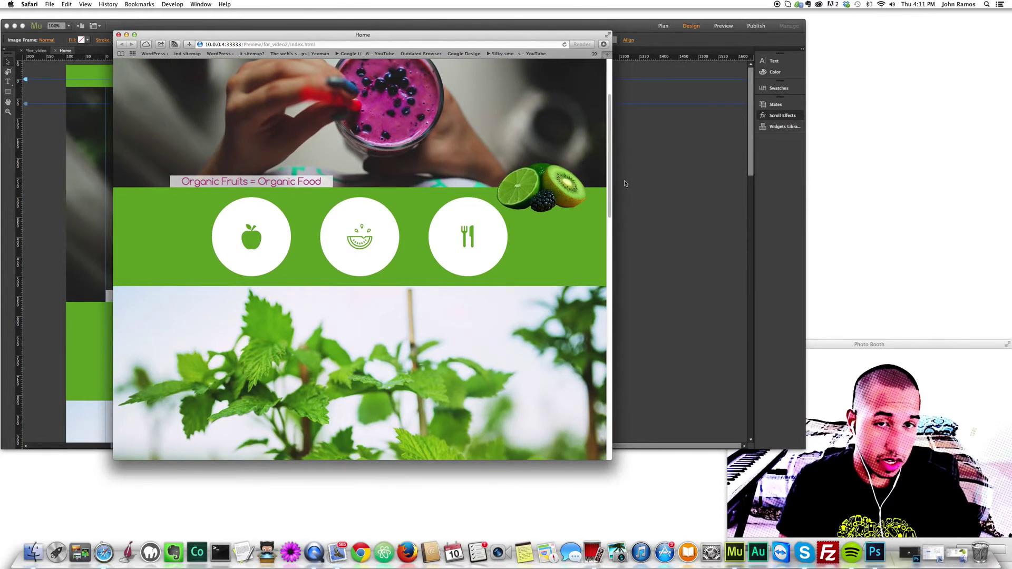
drag(608, 165, 610, 124)
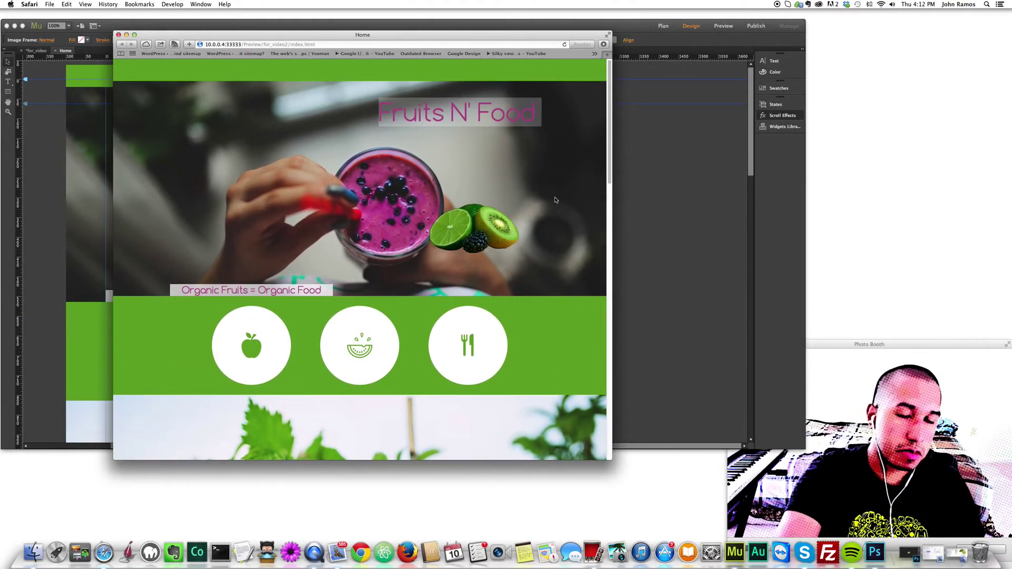
drag(610, 161, 609, 178)
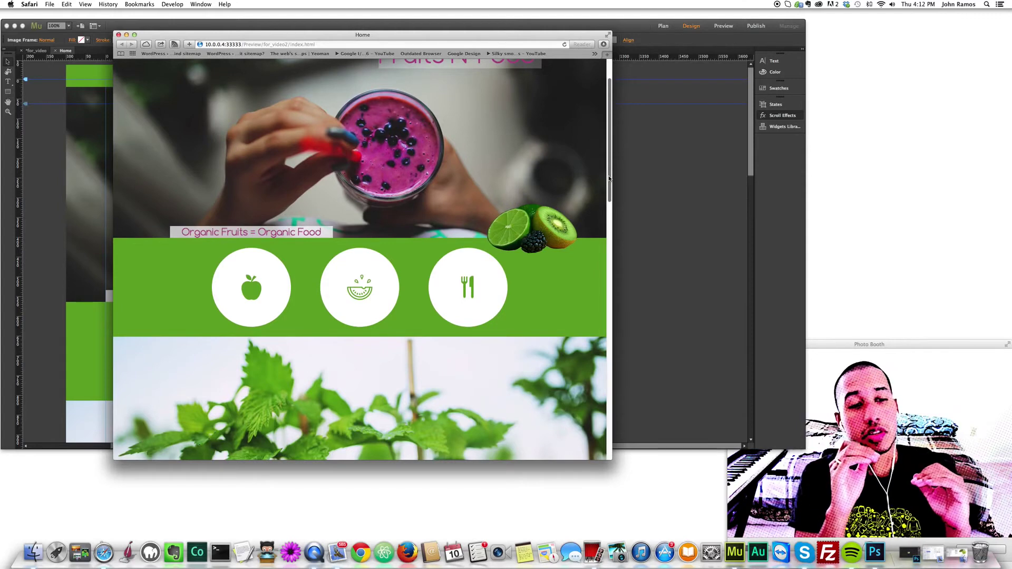
drag(610, 178, 611, 153)
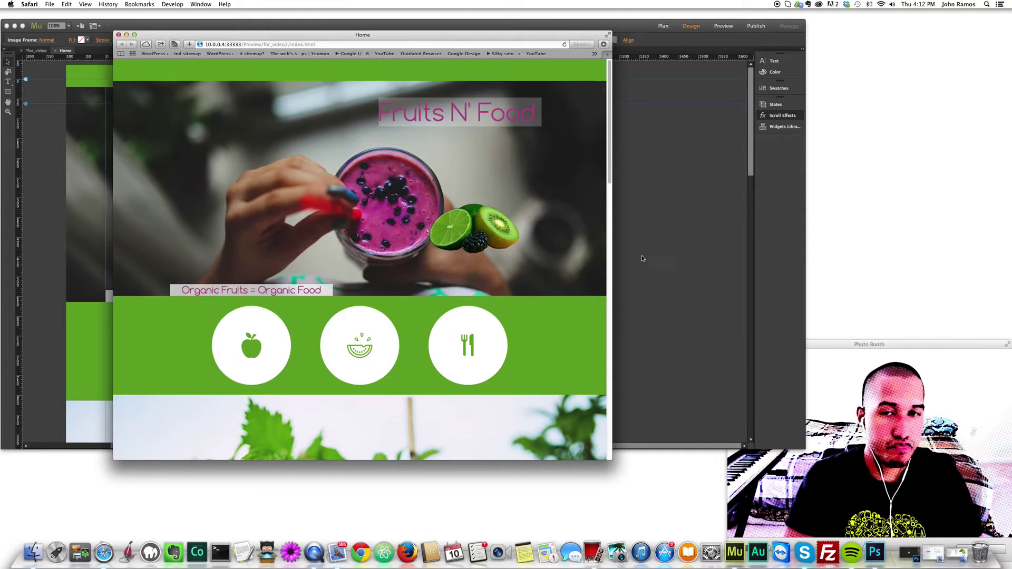
Move the lime and kiwi image's motion key position down to 351 px in Adobe Muse and preview the page in the browser
click(627, 285)
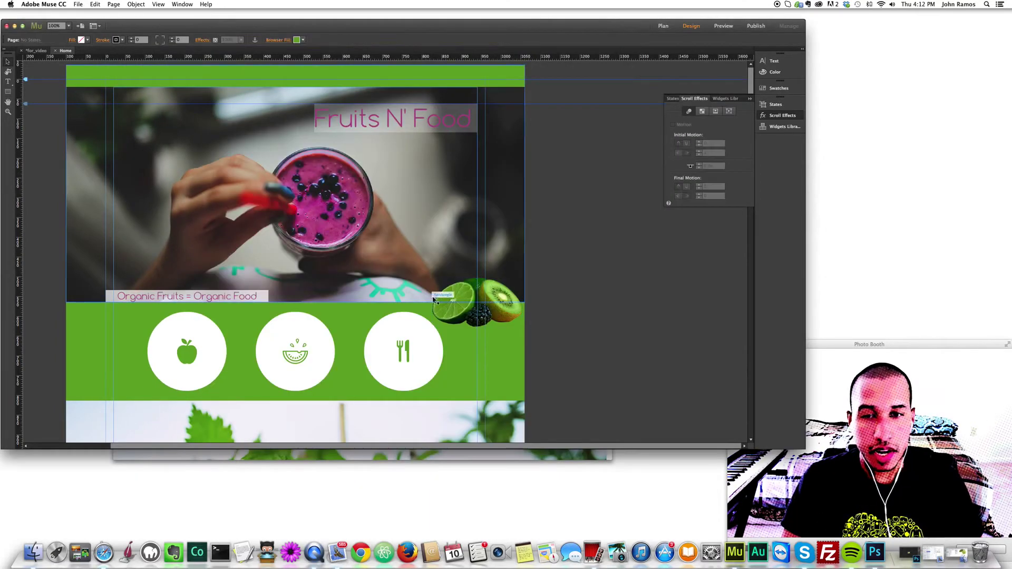
drag(478, 134, 480, 219)
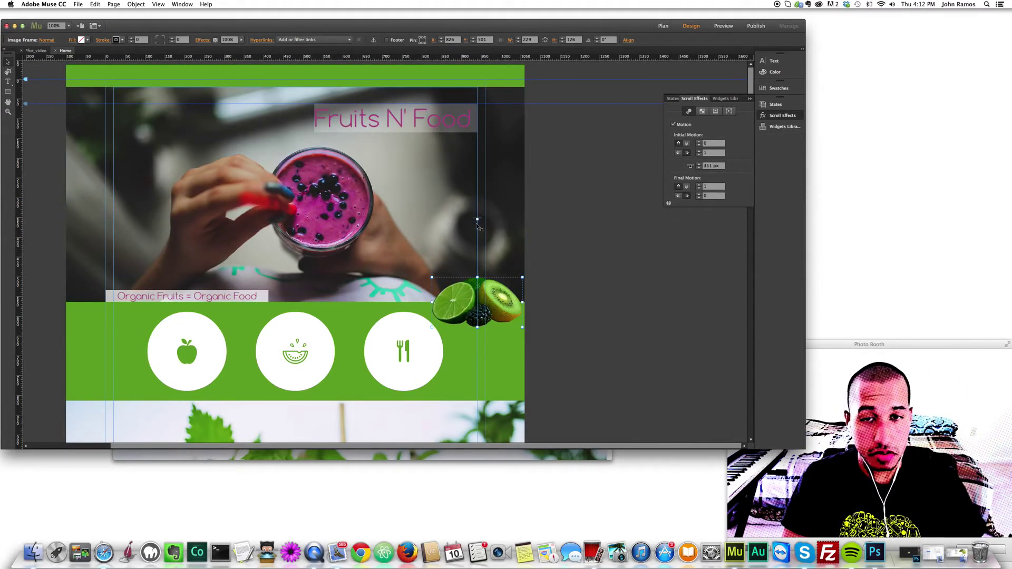
key(super+shift+e)
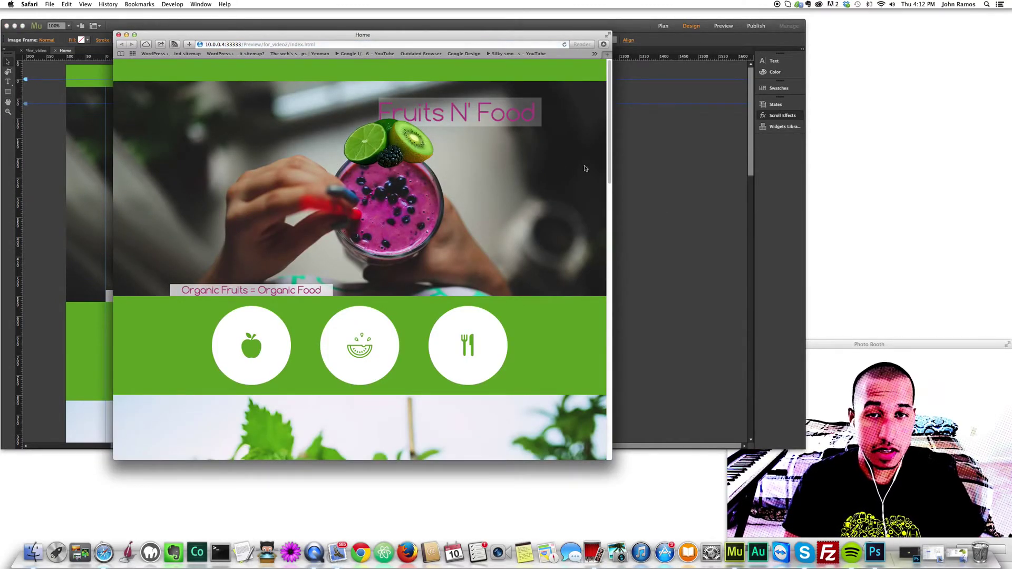
drag(609, 135, 599, 117)
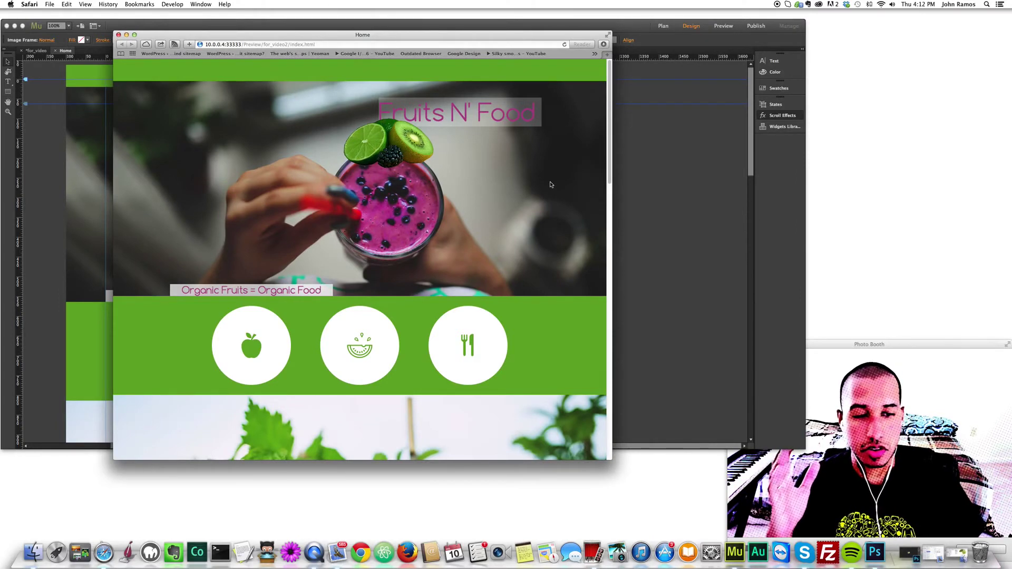
mouse_move(603, 138)
mouse_down()
mouse_move(606, 124)
mouse_move(606, 176)
mouse_move(606, 117)
mouse_up()
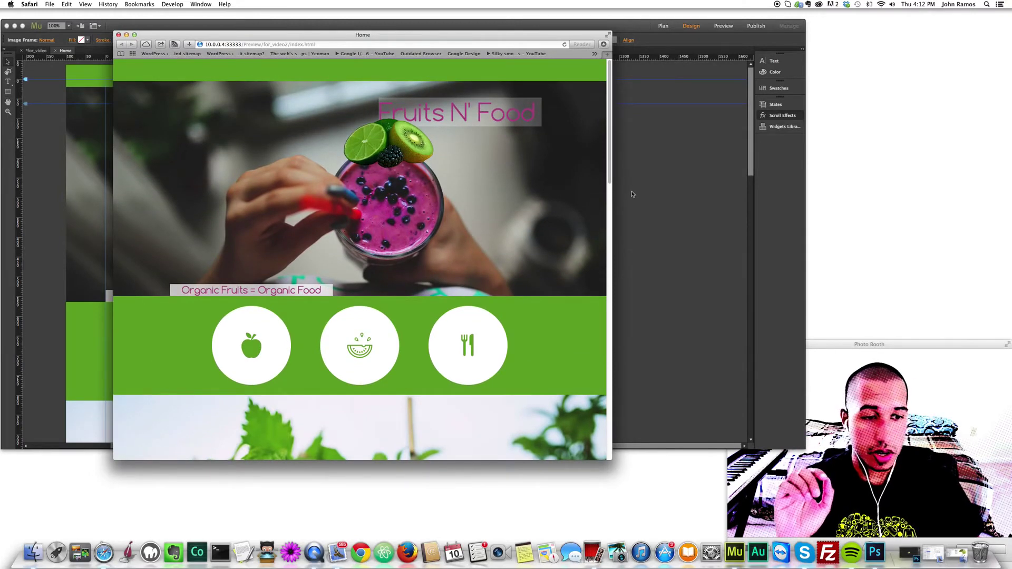
drag(609, 164, 607, 135)
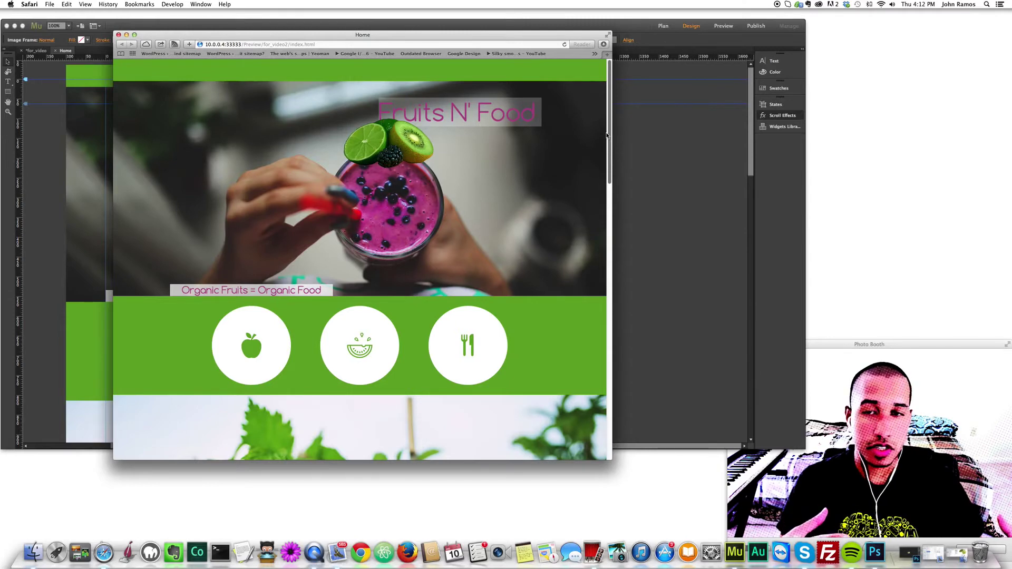
drag(605, 128, 606, 101)
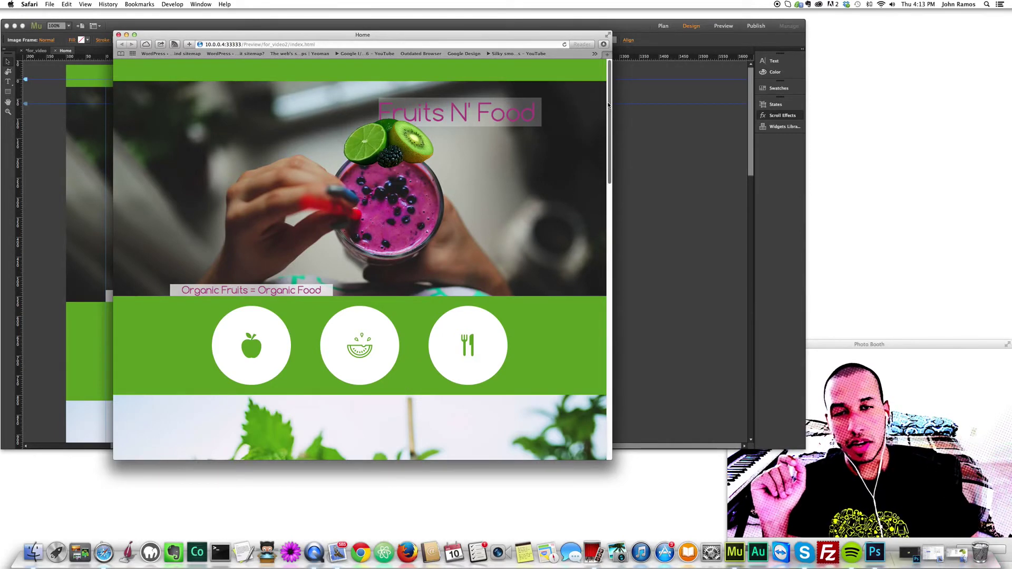
Set the lime and kiwi image's vertical initial motion to 1 in Adobe Muse
click(666, 191)
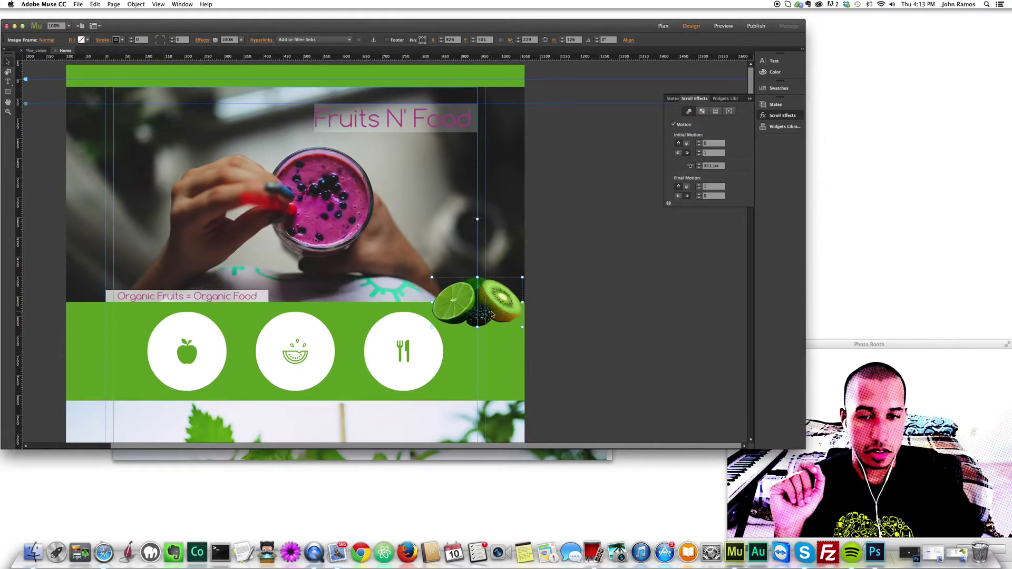
click(709, 143)
text(1)
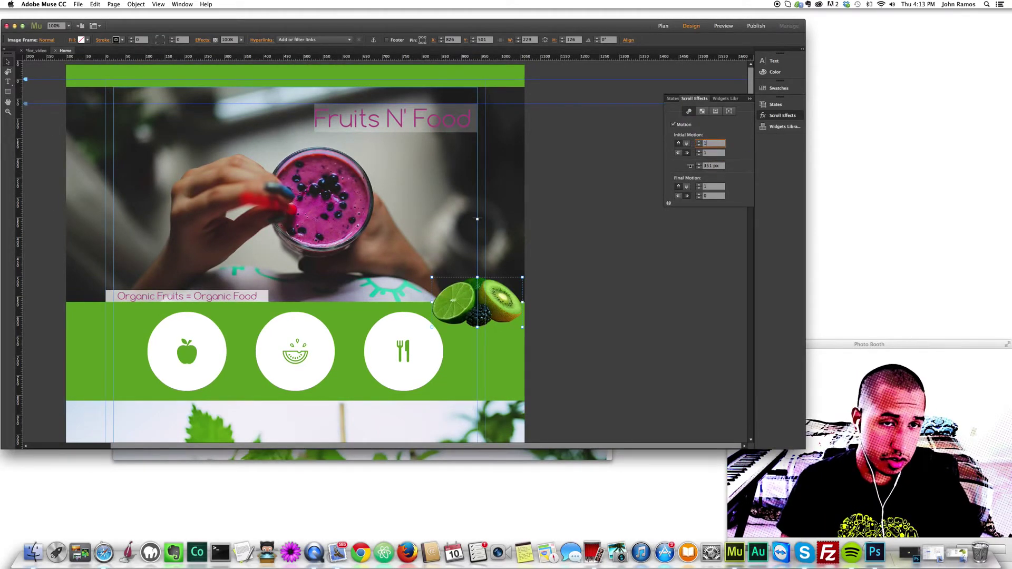
click(656, 288)
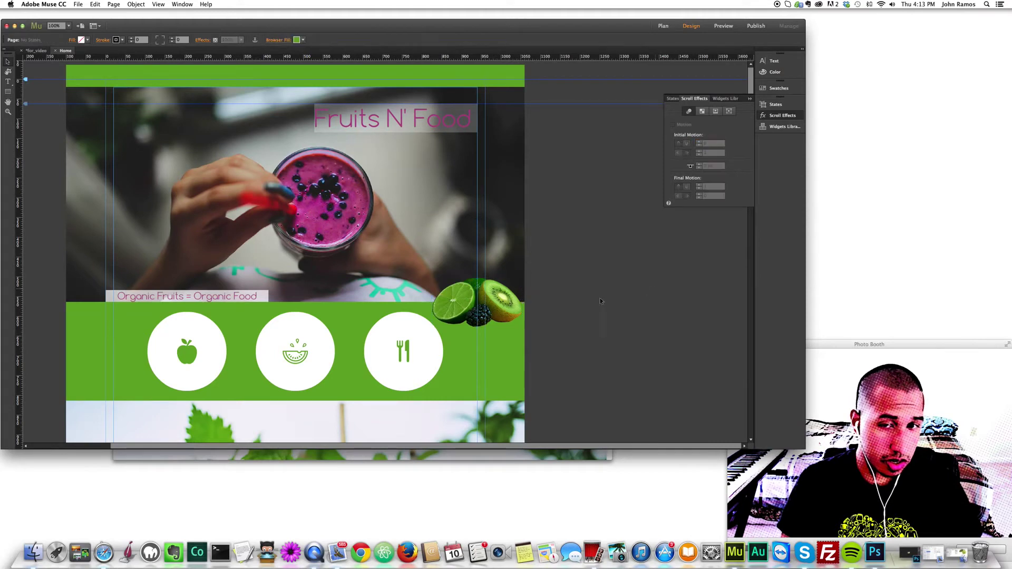
click(505, 302)
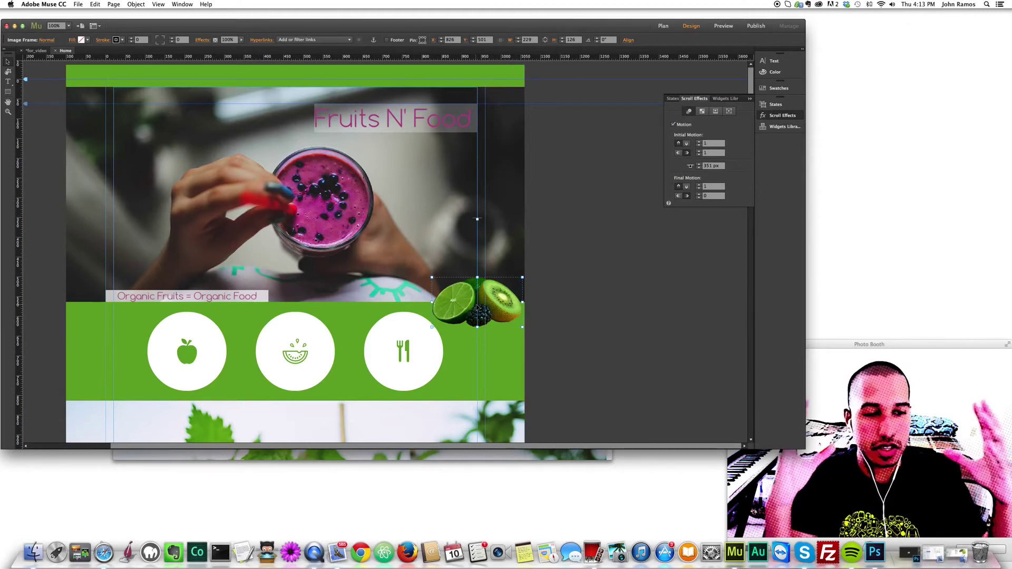
Preview the Home page in the browser again and check how the lime and kiwi image moves with the changed vertical motion
key(super+alt+e)
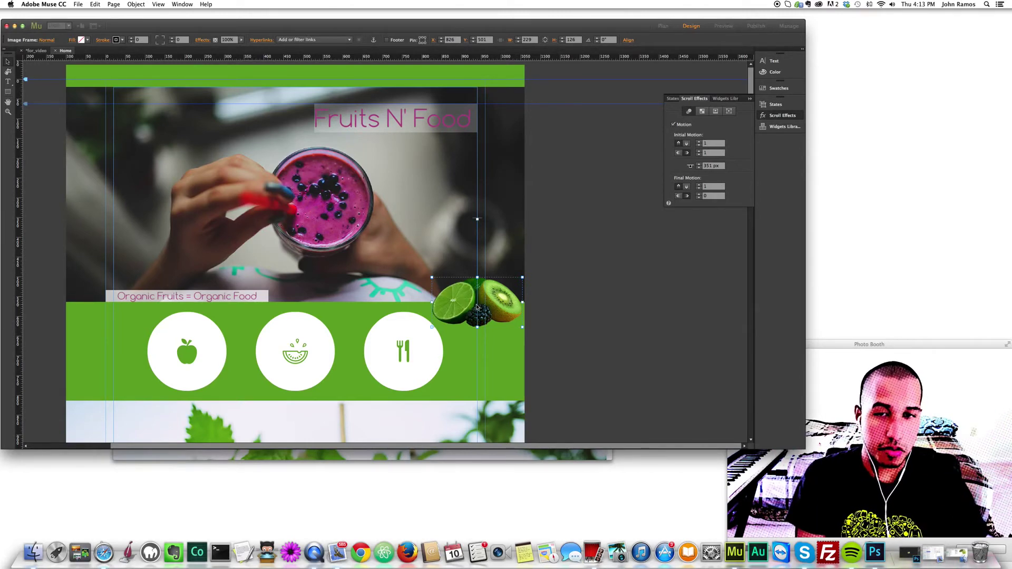
drag(610, 136, 607, 107)
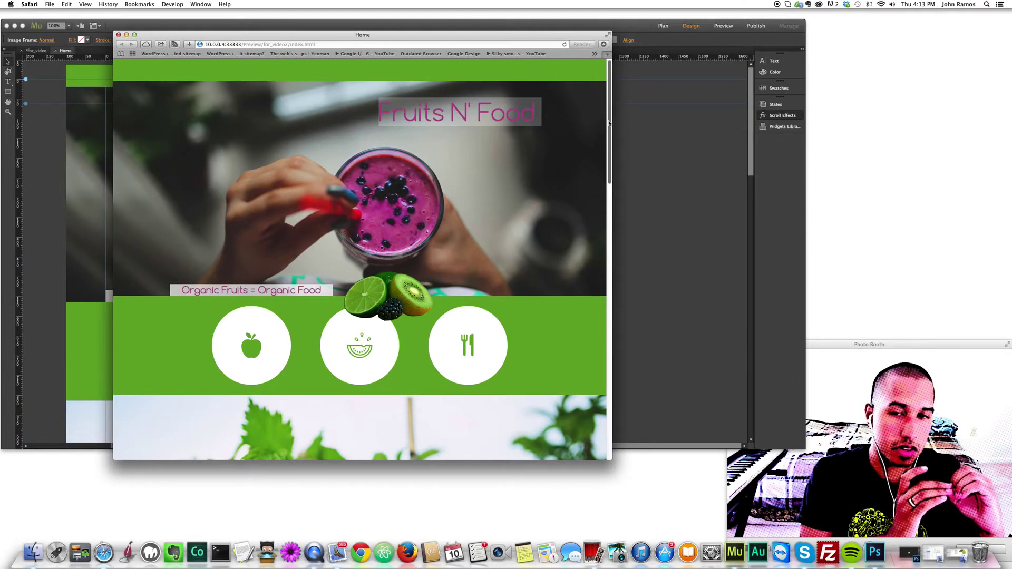
drag(608, 123, 610, 102)
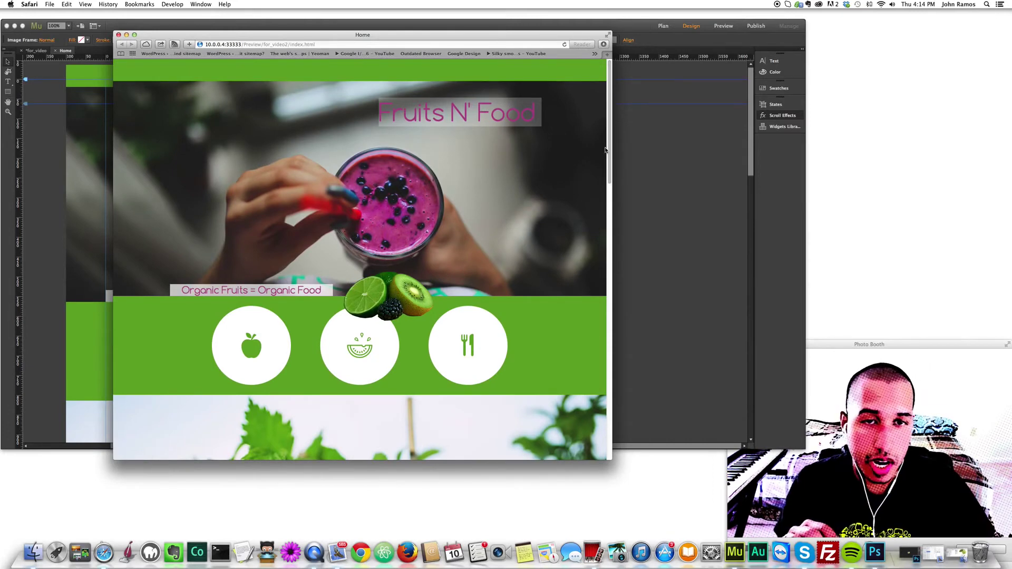
drag(609, 144, 609, 144)
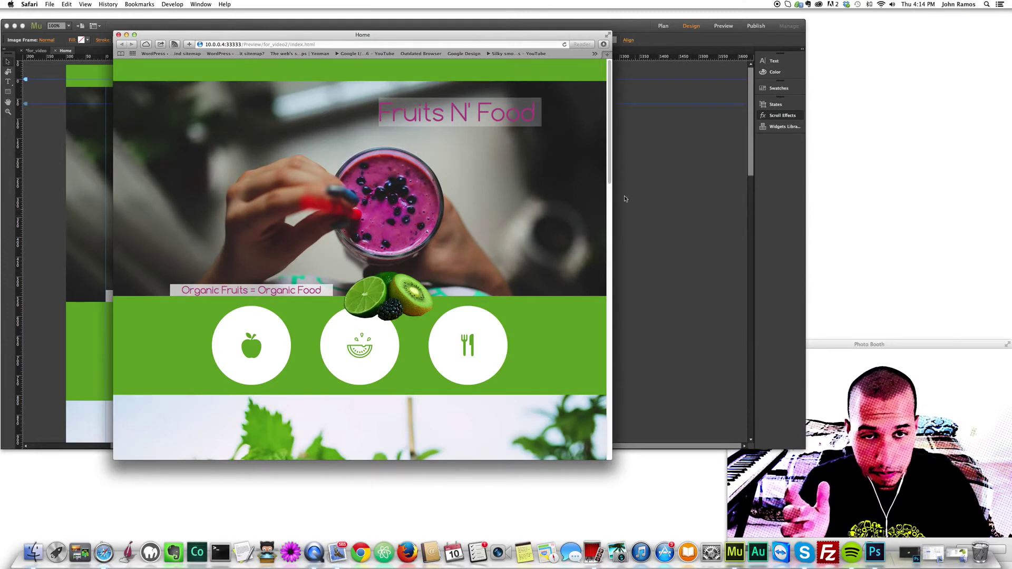
Scroll the browser preview down and back up to re-examine the lime and kiwi image's path across the first green band
drag(609, 146, 612, 204)
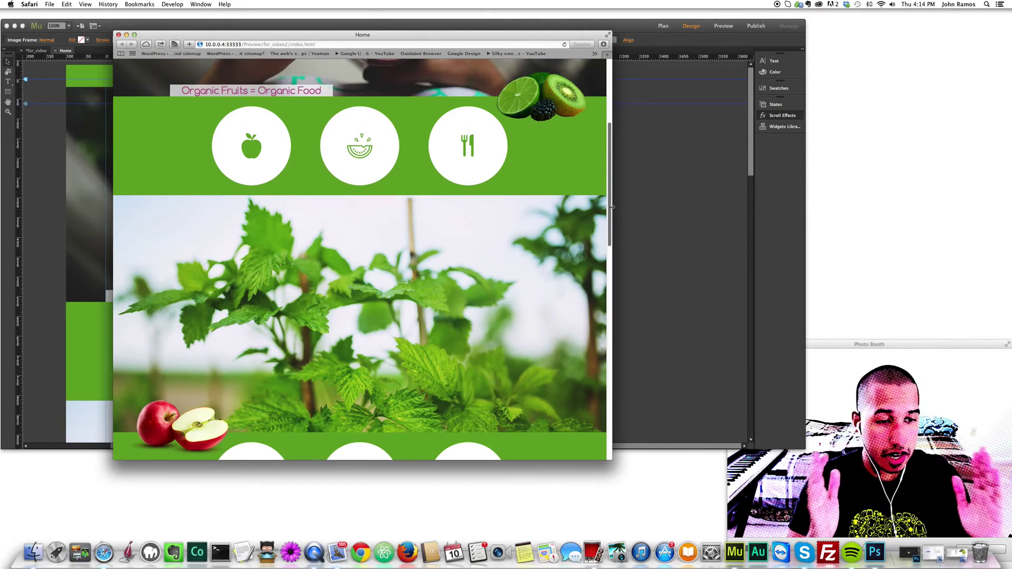
drag(612, 207, 602, 98)
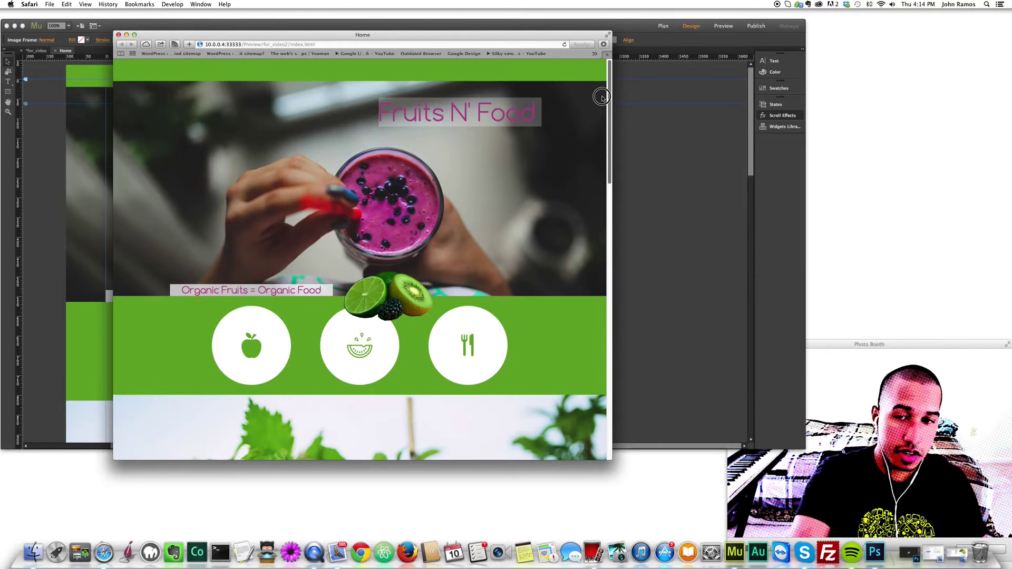
drag(602, 98, 609, 149)
Set the lime and kiwi image's vertical final motion to 0 in Adobe Muse
click(650, 179)
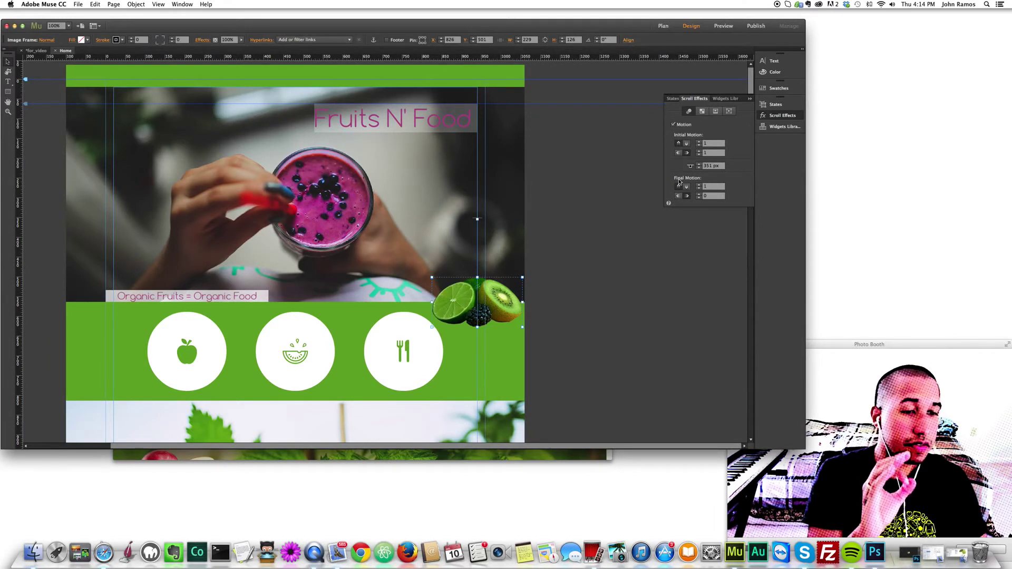
click(720, 187)
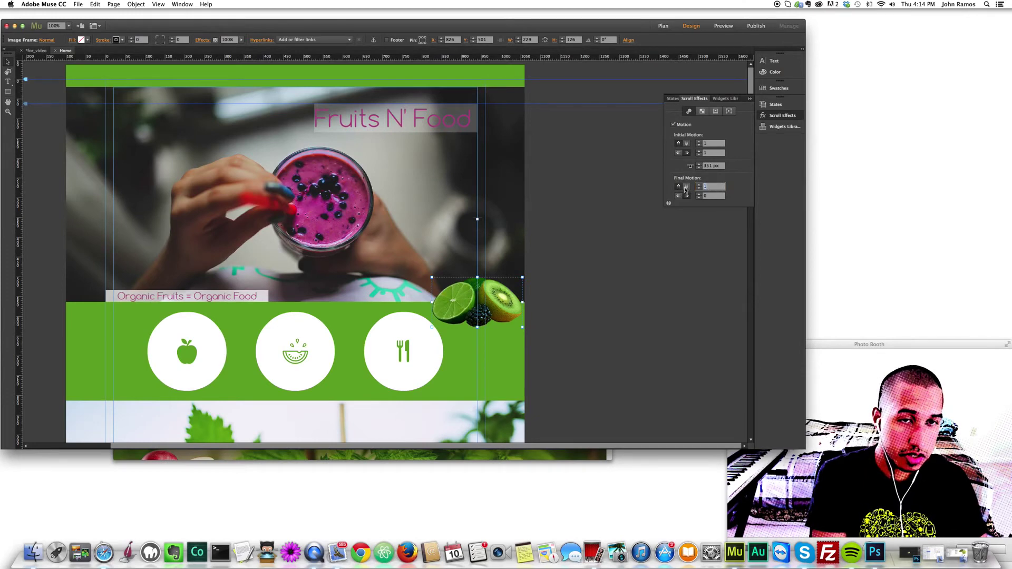
text(0)
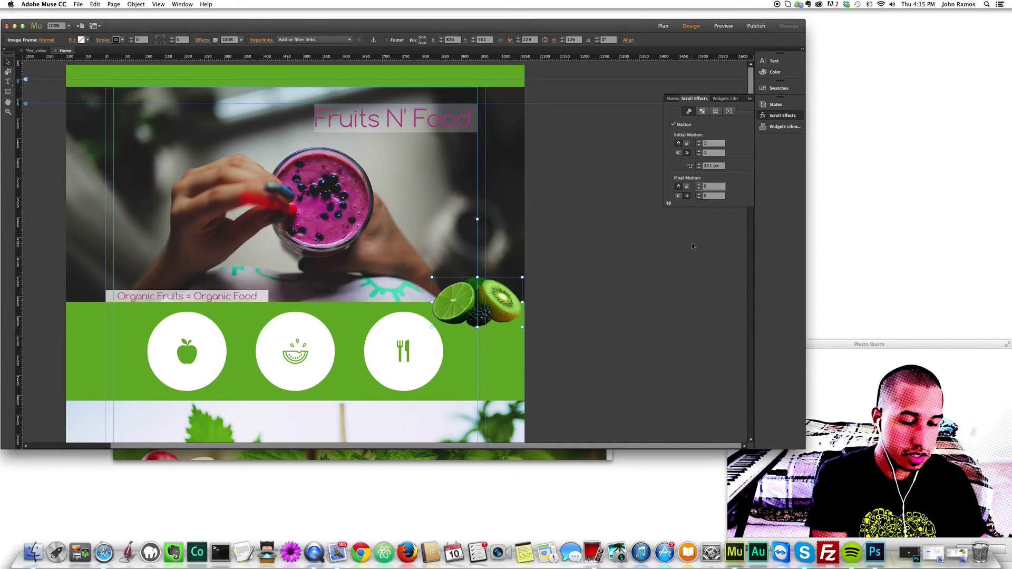
click(668, 269)
Preview the Home page in the browser and check how the lime and kiwi image behaves past its key position
key(super+alt+e)
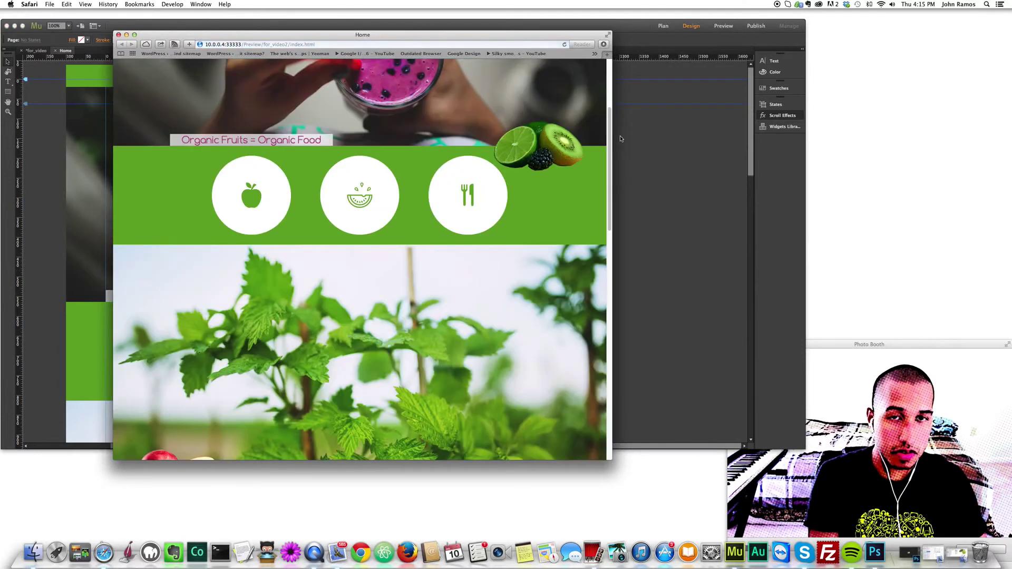
scroll(612, 156, down, 5)
drag(612, 155, 611, 127)
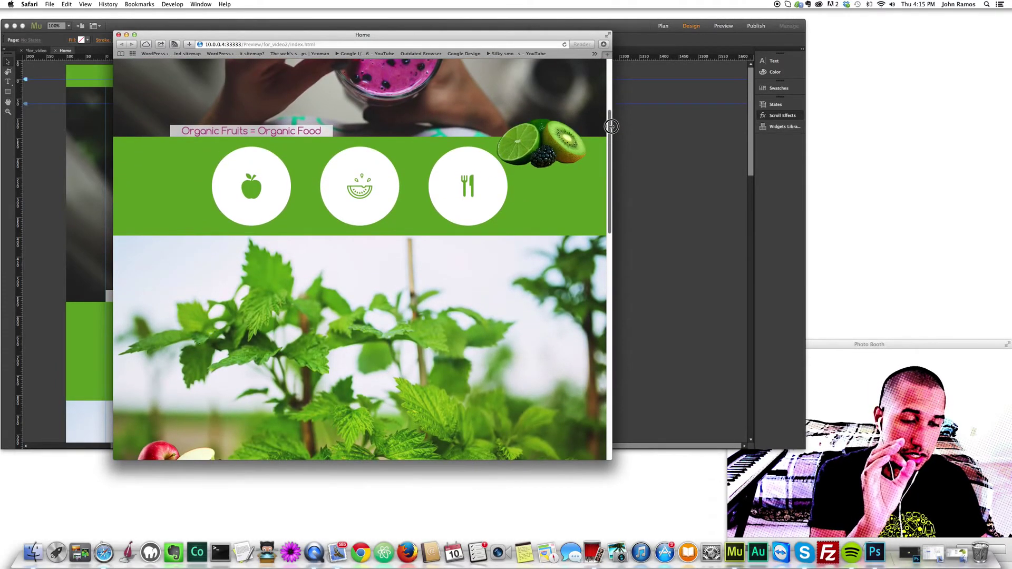
drag(612, 126, 612, 141)
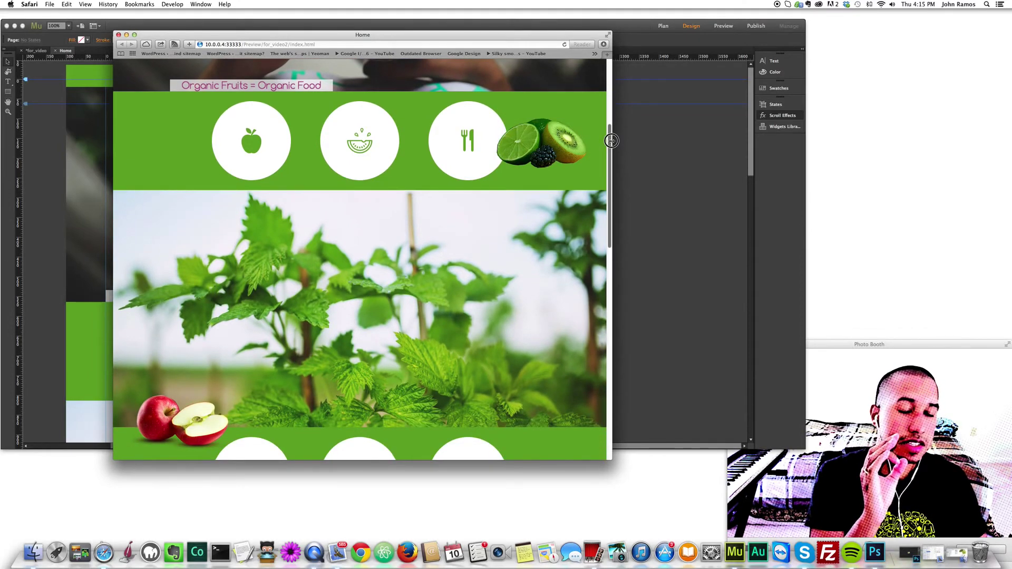
drag(611, 141, 595, 63)
In Adobe Muse, point the lime and kiwi image's horizontal initial motion to the left and set its vertical final motion to 1
click(666, 248)
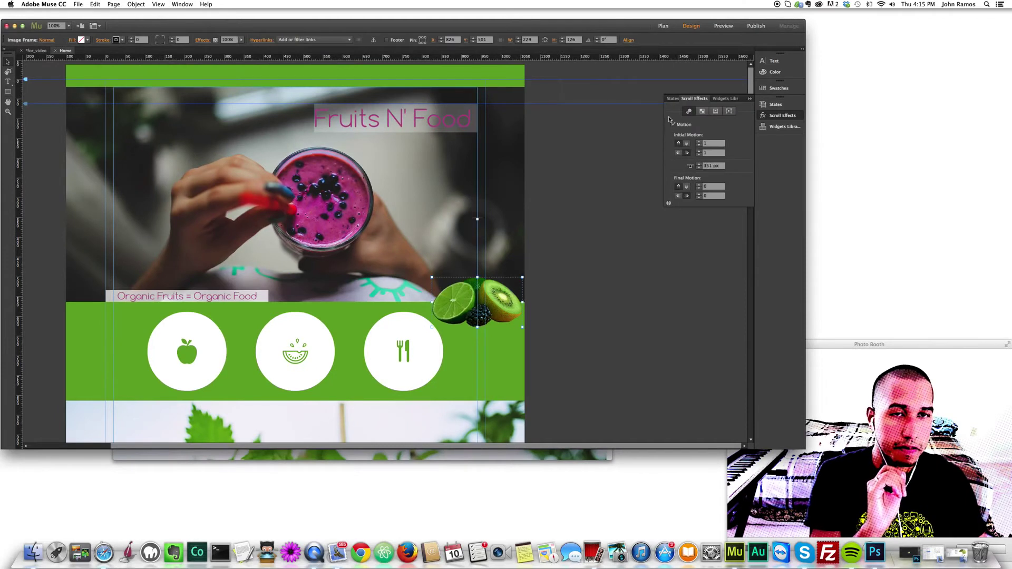
click(474, 316)
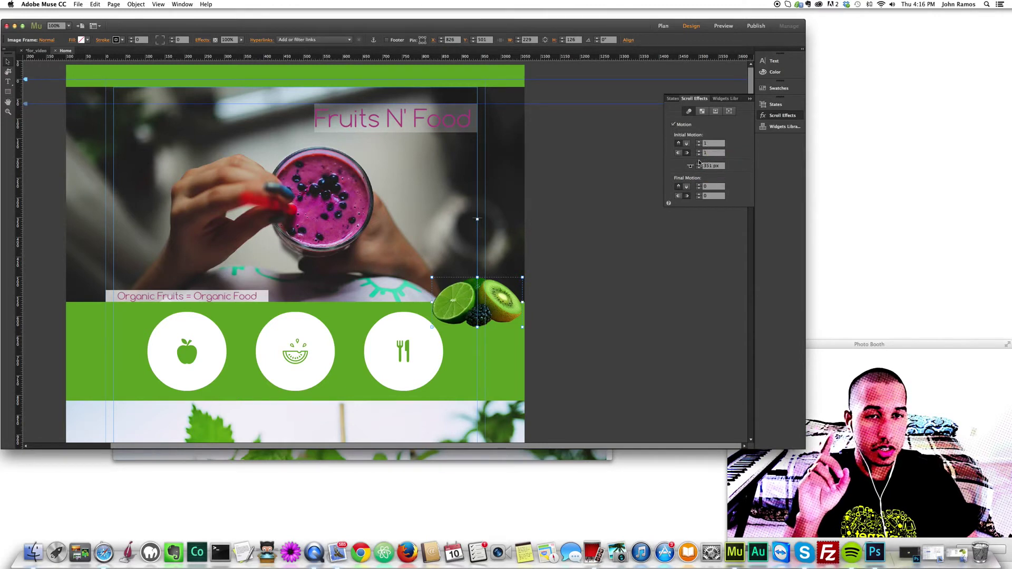
click(679, 153)
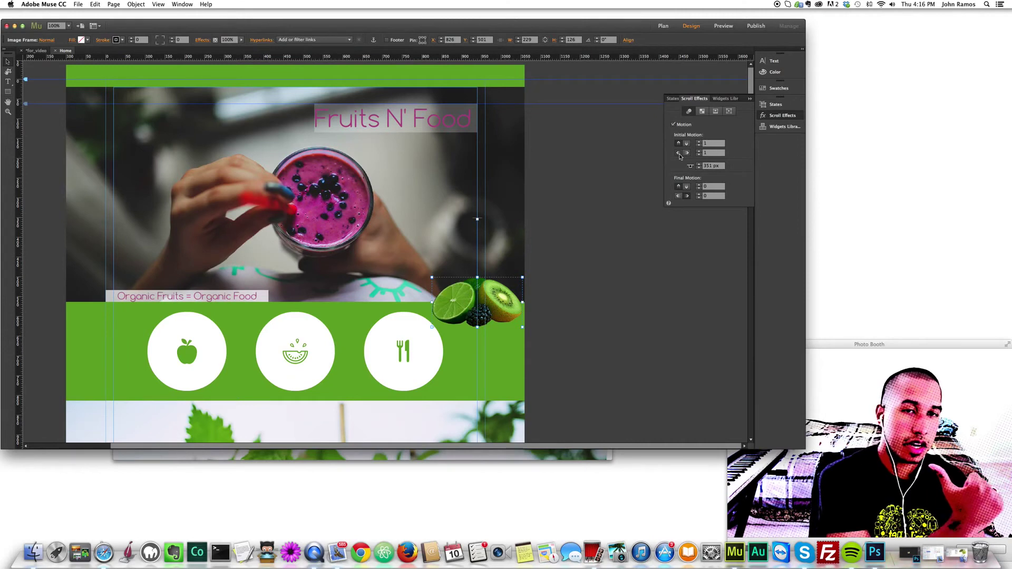
click(698, 186)
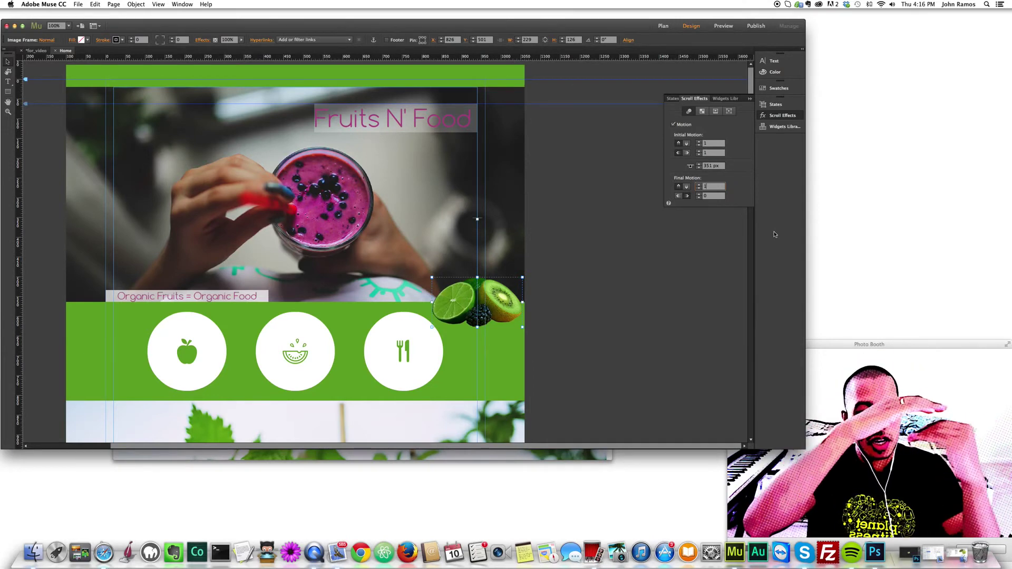
click(686, 276)
Preview the Home page in the browser and examine how the lime and kiwi image enters from the side
key(super+shift+e)
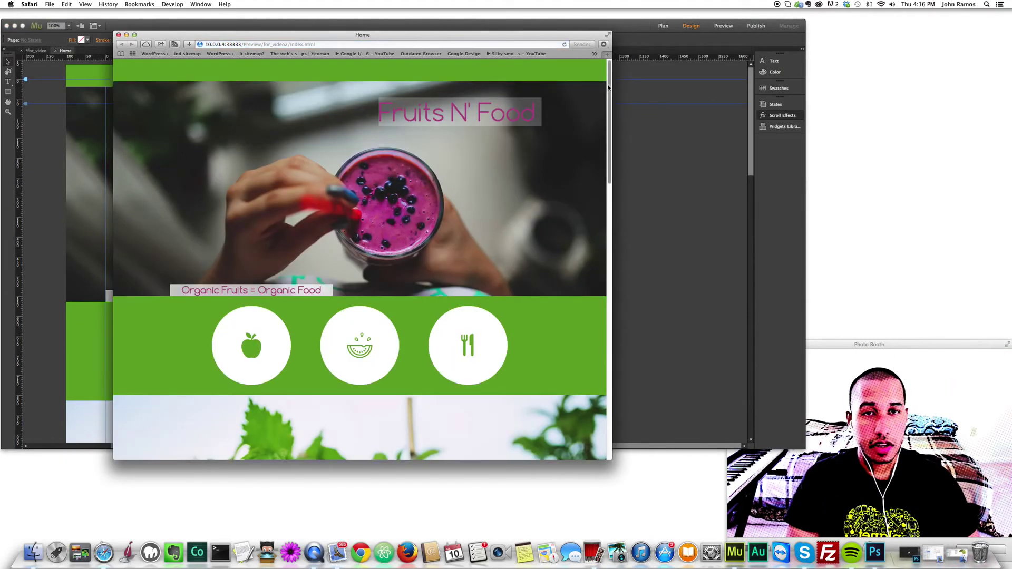
drag(608, 87, 605, 119)
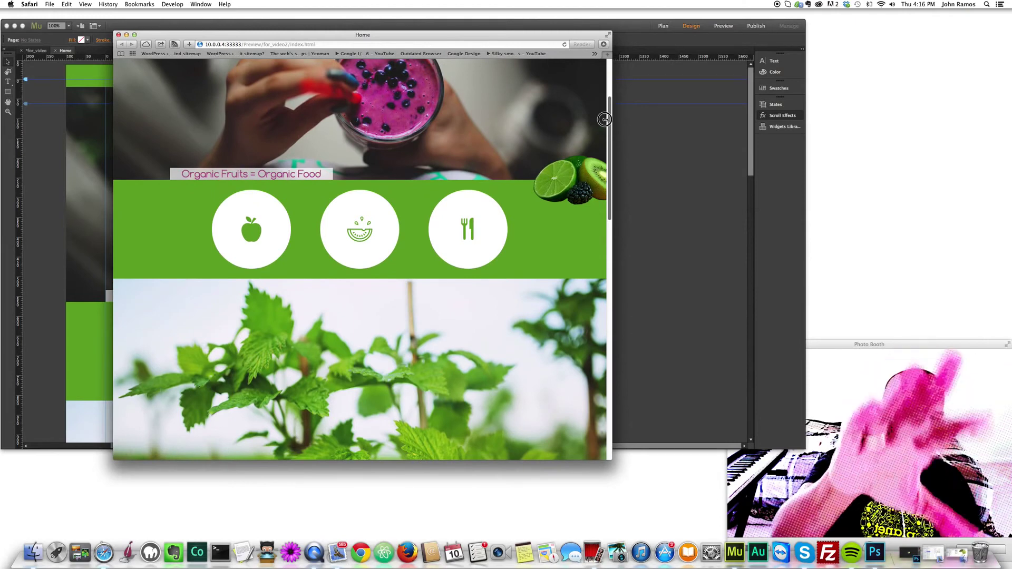
mouse_move(605, 120)
mouse_down()
mouse_move(603, 129)
mouse_move(602, 97)
mouse_move(602, 108)
mouse_up()
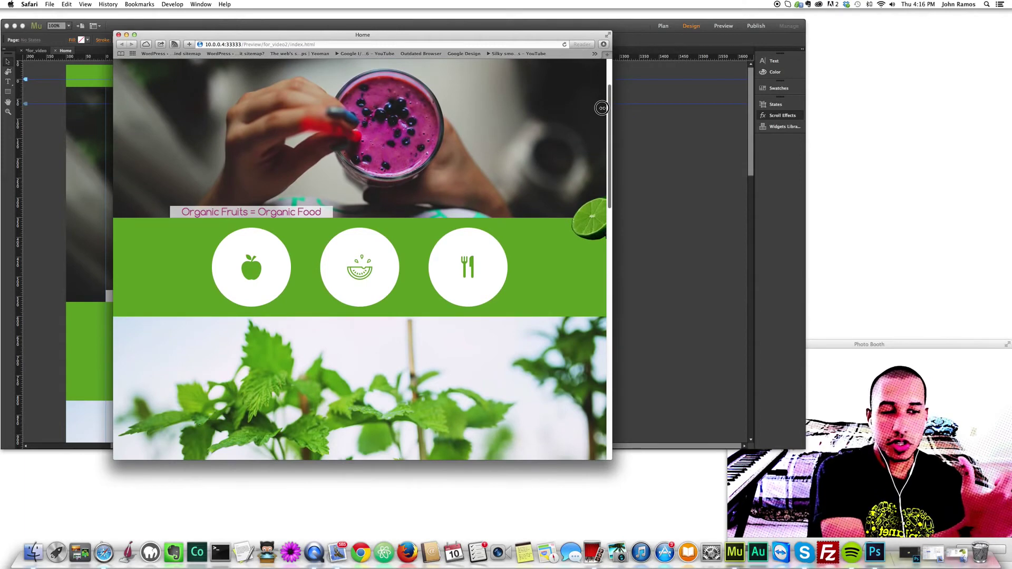
drag(602, 108, 600, 84)
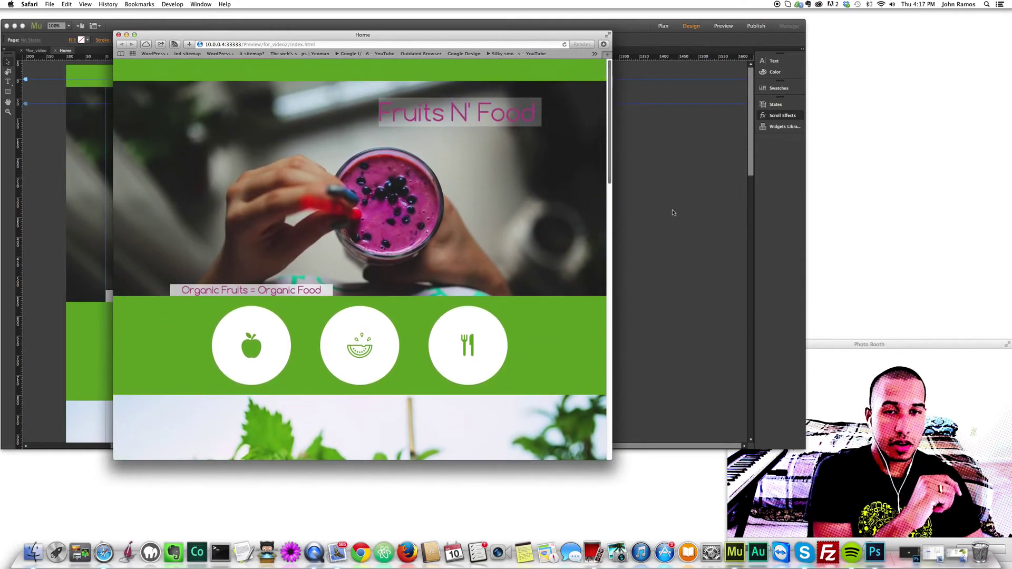
In Adobe Muse, enable scroll motion on the apple image with vertical initial motion 1 and horizontal initial motion 1 to the right
click(666, 232)
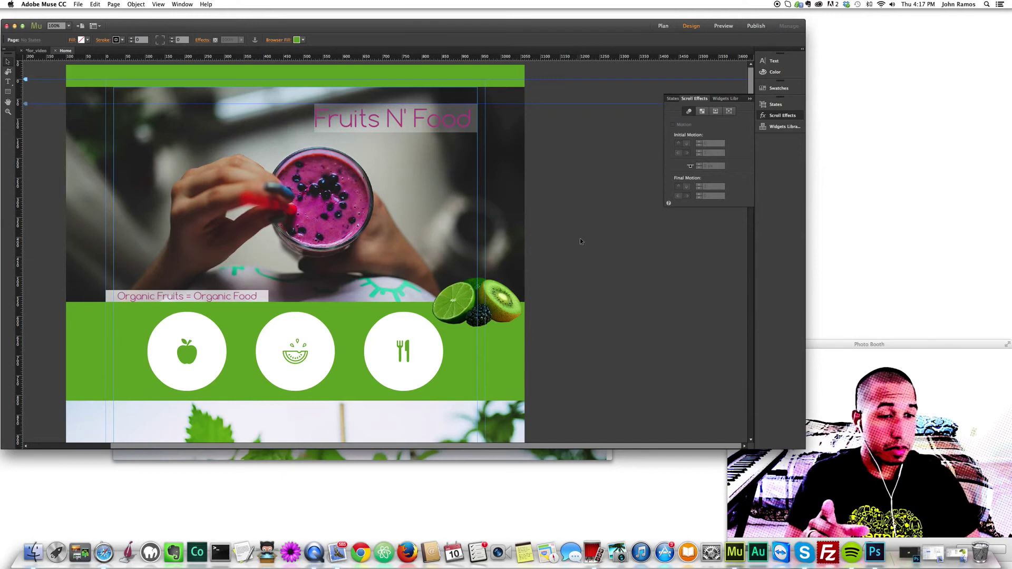
scroll(580, 242, down, 10)
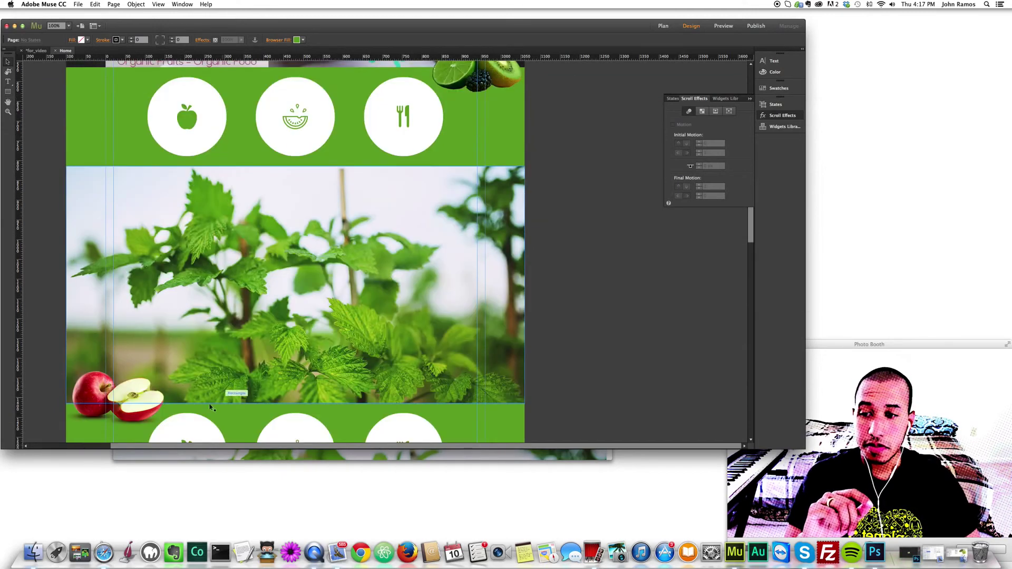
click(135, 400)
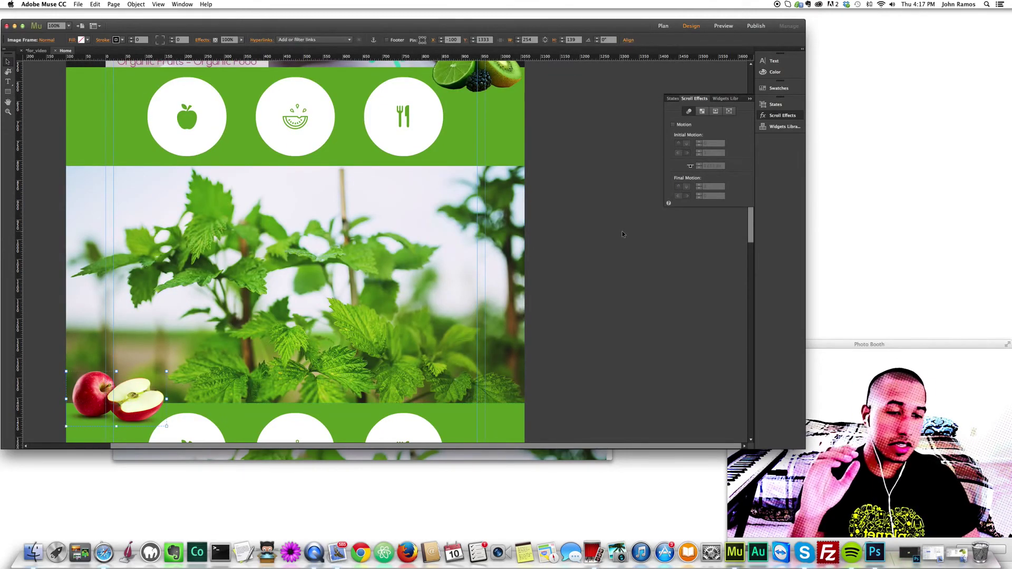
click(673, 125)
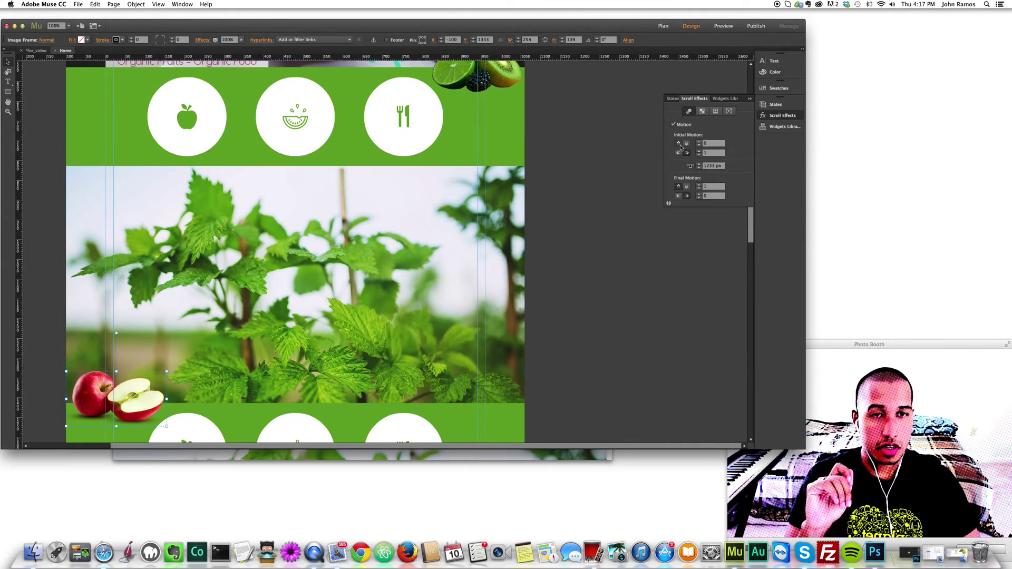
click(717, 143)
text(1)
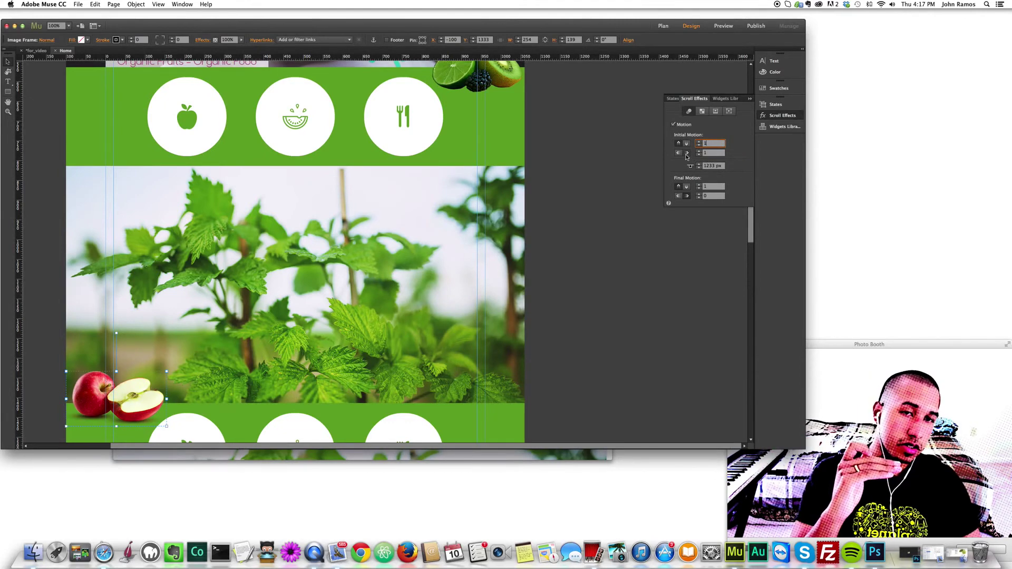
click(687, 154)
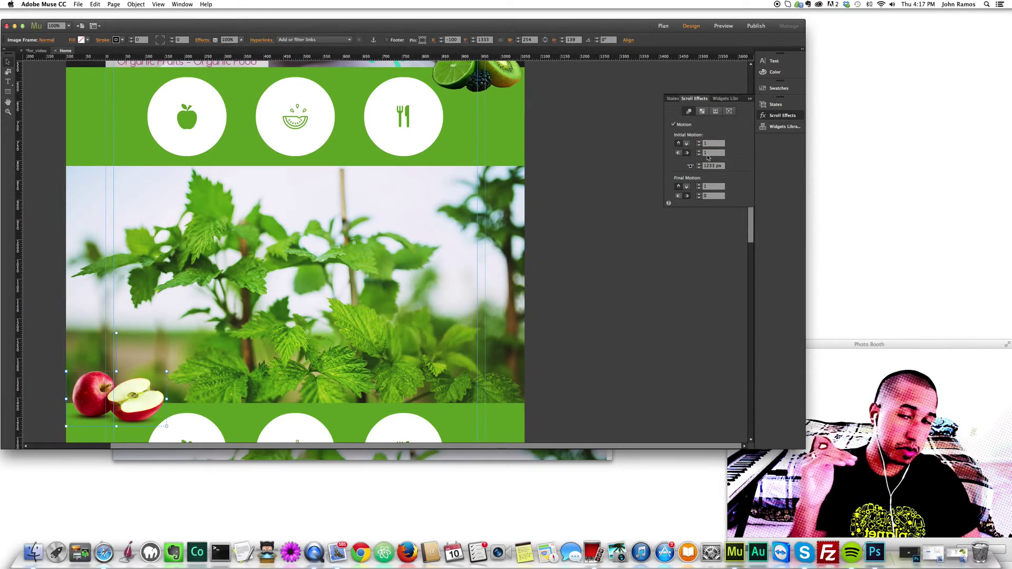
Move the apple image's motion key position up to 1114 px
click(117, 334)
click(120, 390)
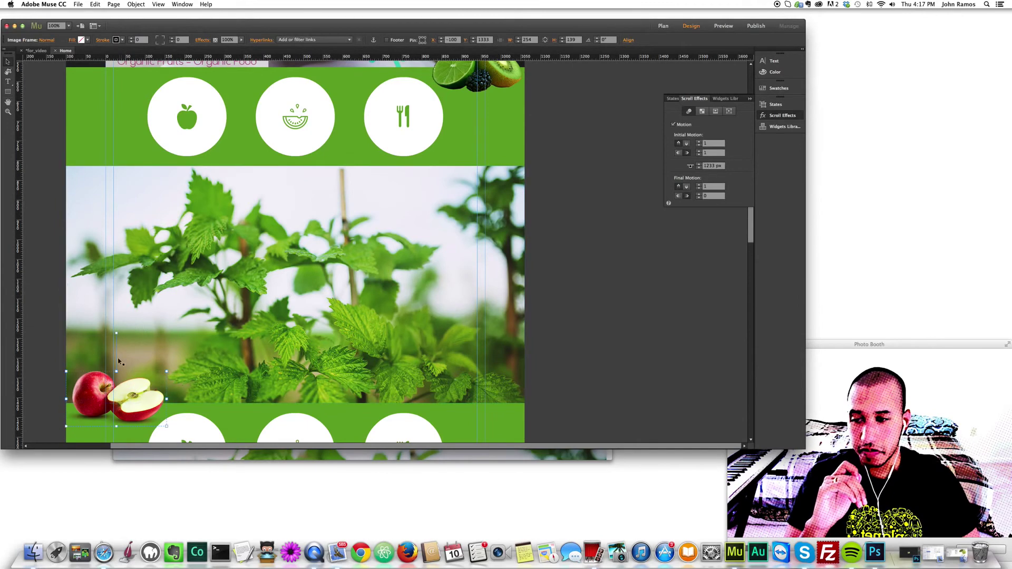
mouse_move(117, 338)
mouse_down()
mouse_move(117, 276)
mouse_move(117, 285)
mouse_up()
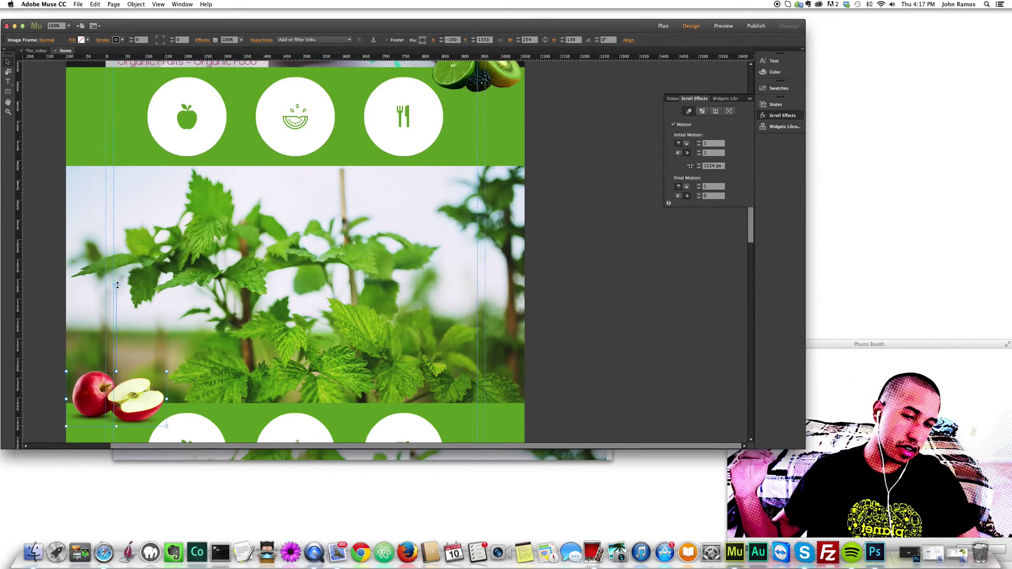
Move the lime and kiwi image's motion key position up to 264 px
scroll(244, 290, up, 10)
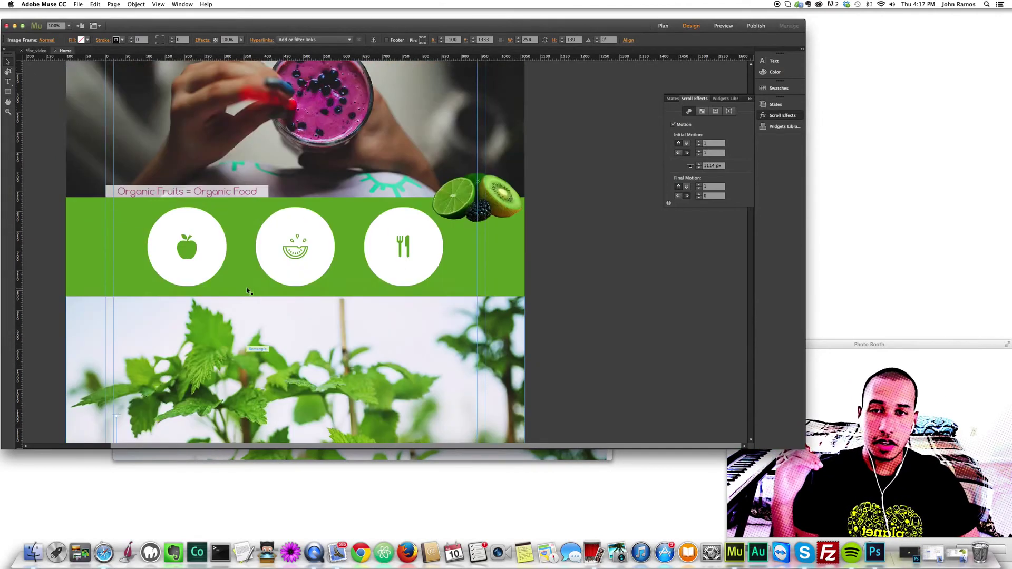
click(474, 296)
drag(477, 218, 477, 185)
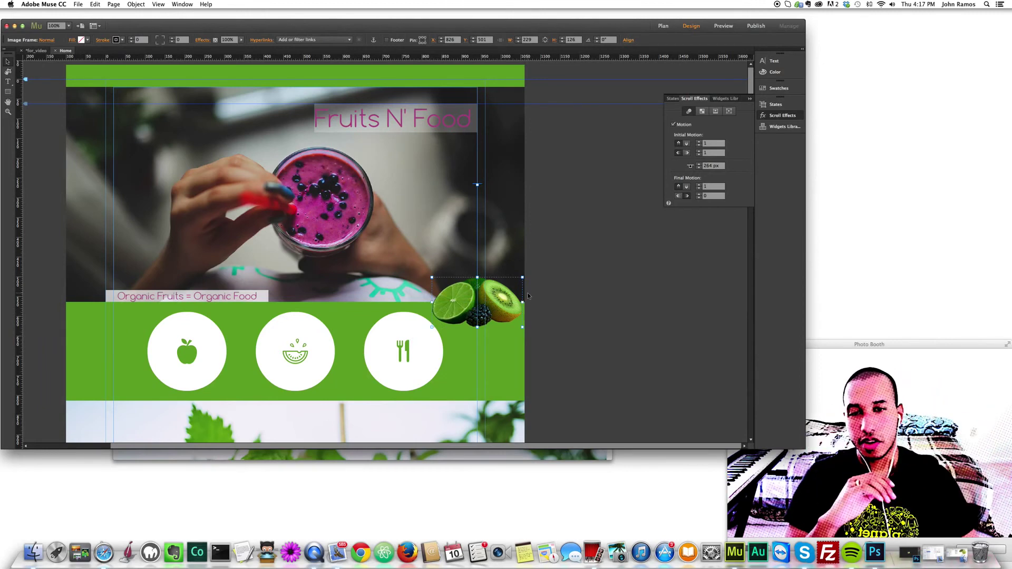
click(615, 302)
Enable scroll motion on the leafed green fruit below the pastry photo, with vertical initial motion 1 and horizontal initial motion to the left
scroll(615, 302, down, 6)
scroll(610, 307, down, 5)
click(476, 365)
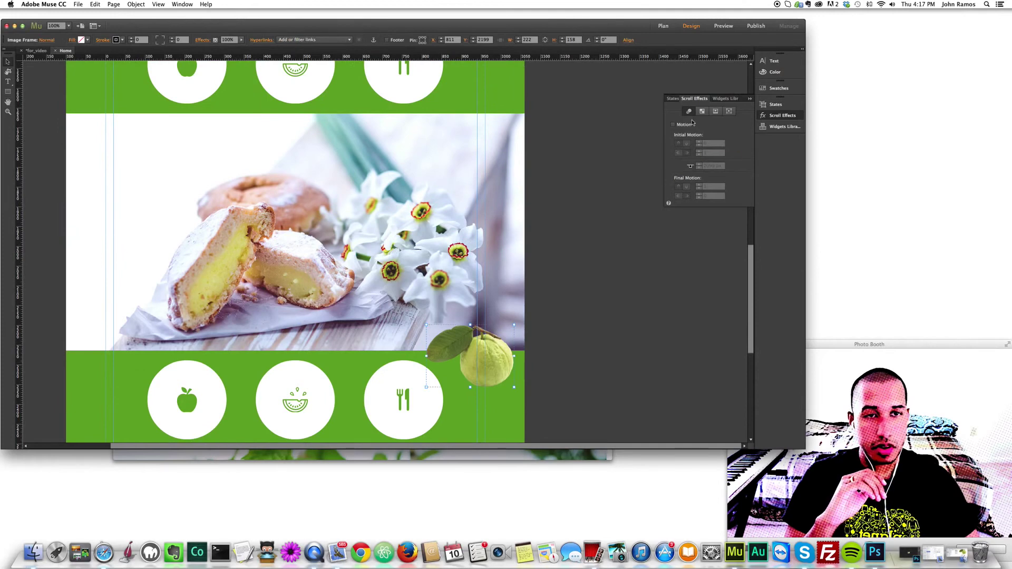
click(674, 124)
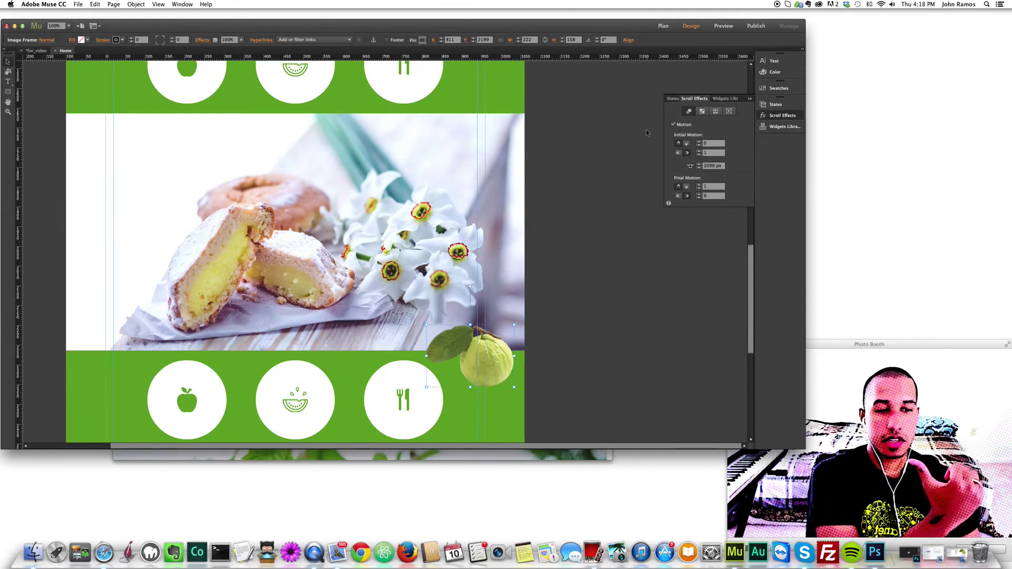
click(675, 145)
click(677, 143)
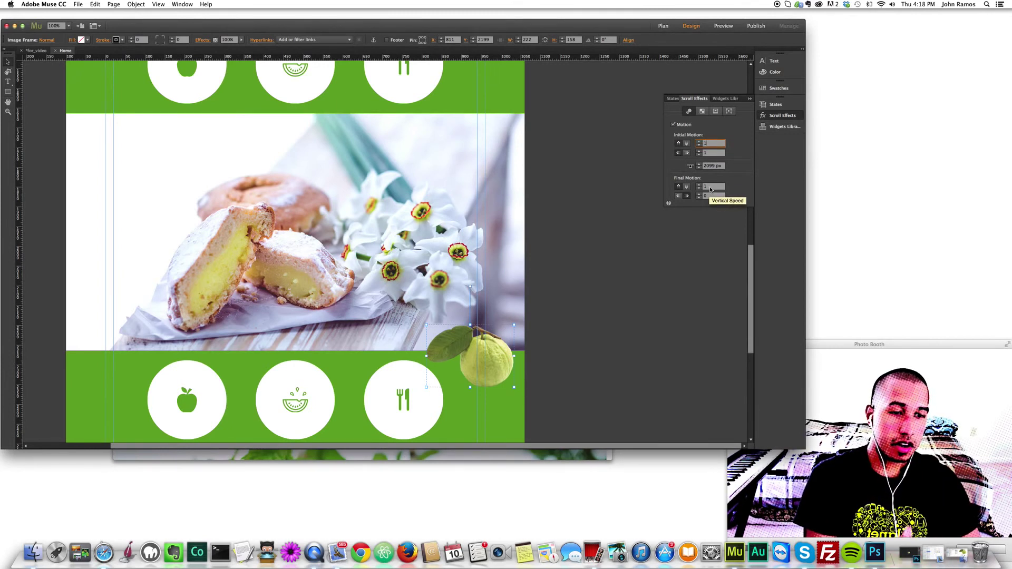
click(671, 272)
Preview the Home page in the browser, check how the fruit images move while scrolling, and return to Adobe Muse
key(super+alt+e)
drag(607, 124, 623, 112)
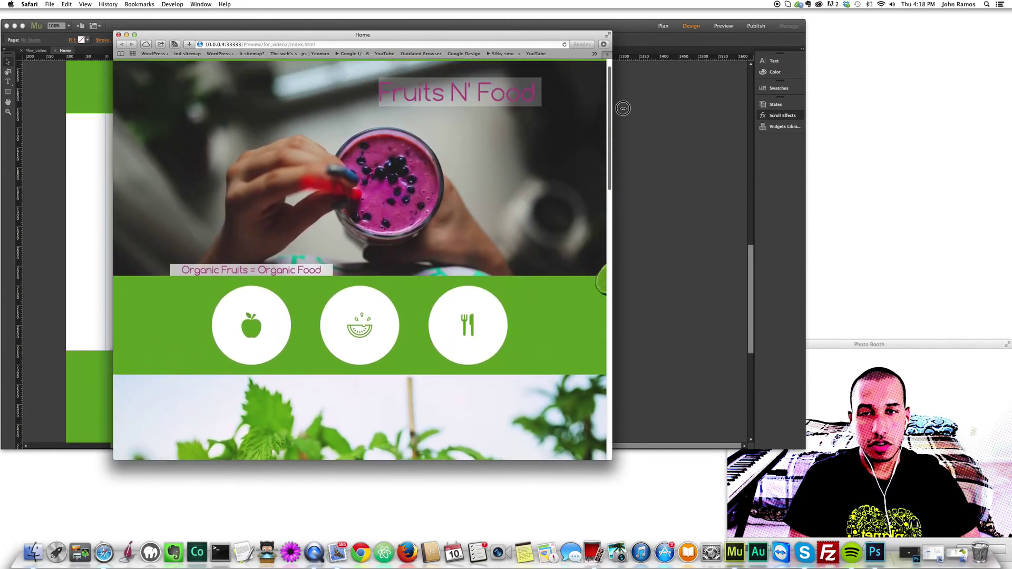
click(676, 239)
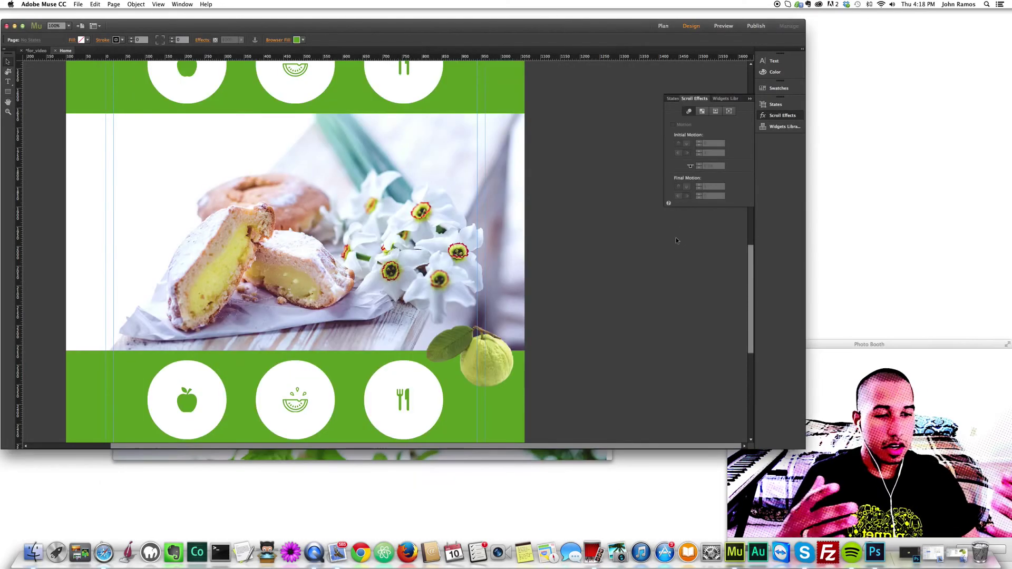